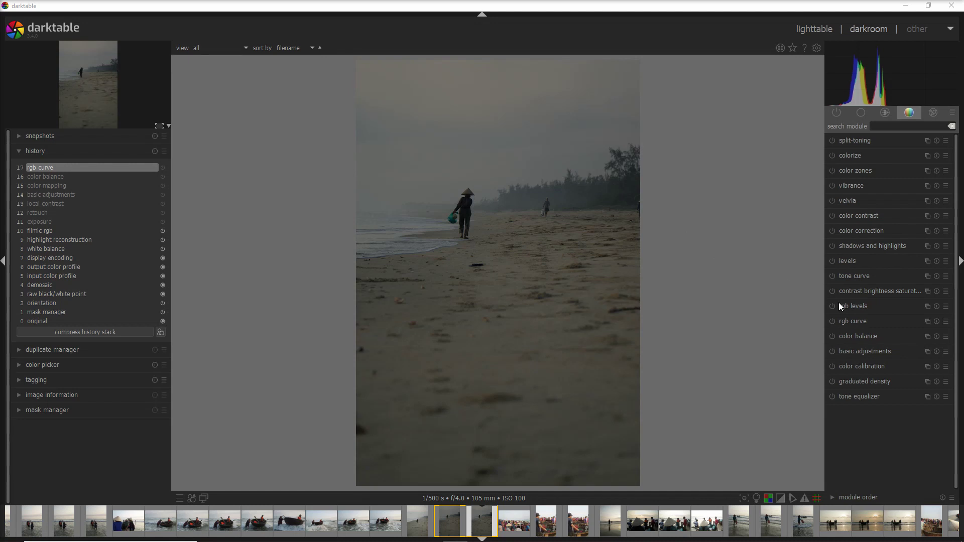
Switch on the exposure module with its 0.80 EV setting
click(862, 115)
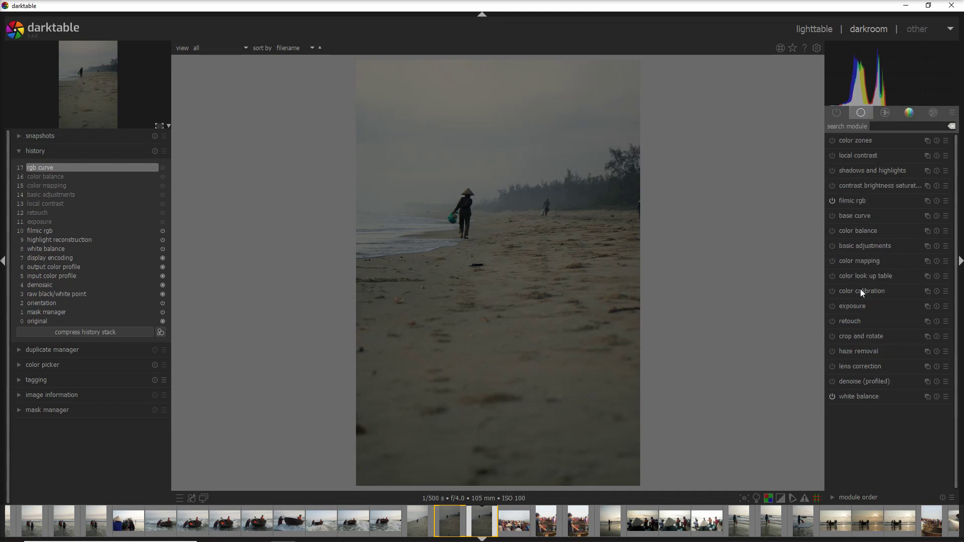
click(862, 306)
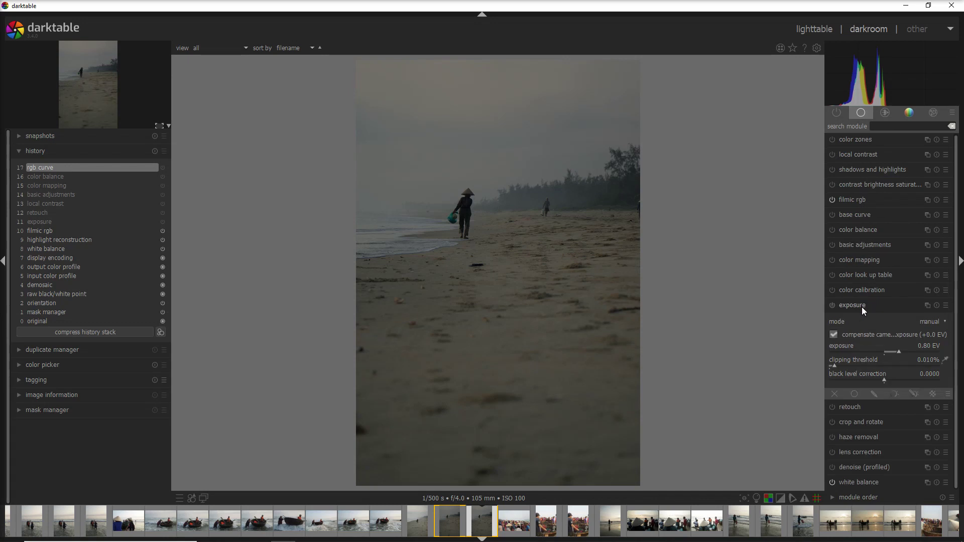
click(834, 307)
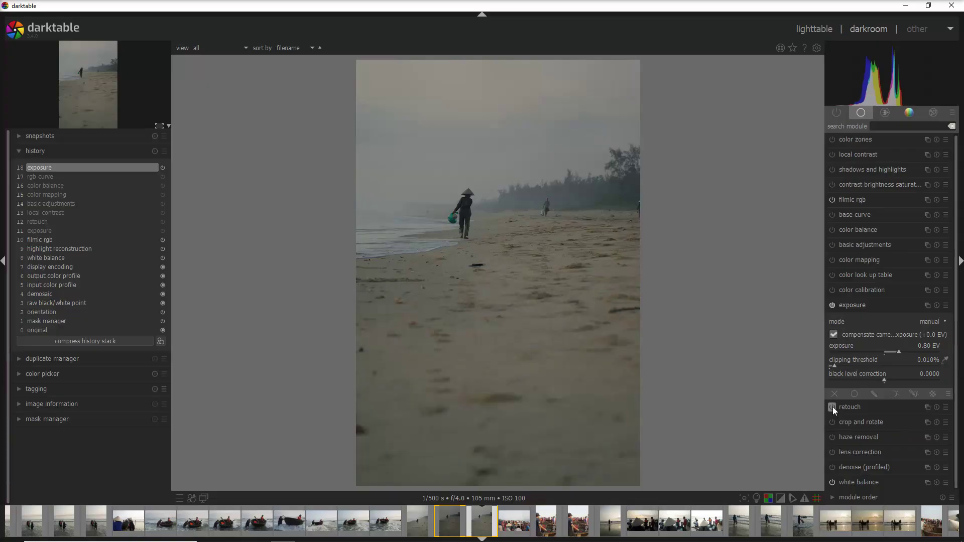
Switch on the retouch module with its existing shapes and compare the photo with the preceding exposure state in the history
click(833, 408)
click(860, 408)
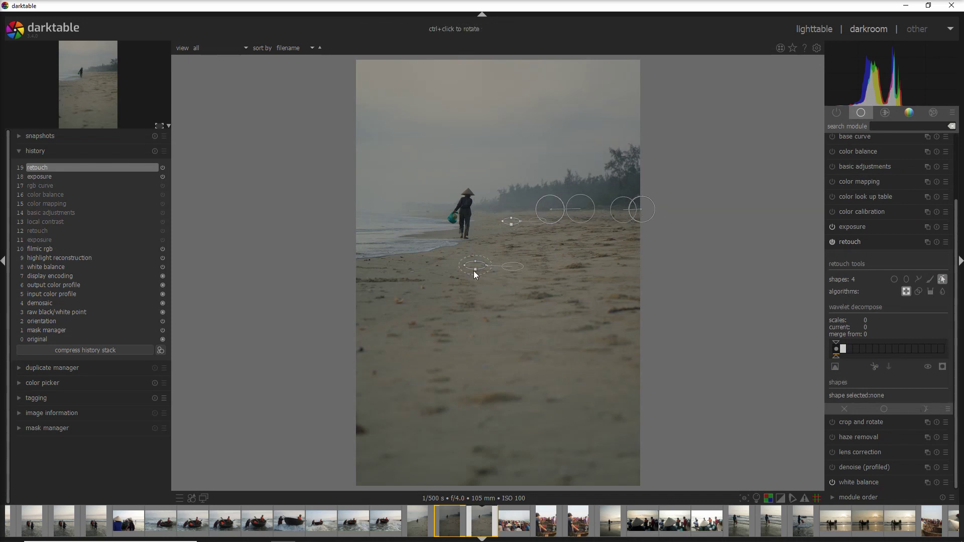
click(872, 242)
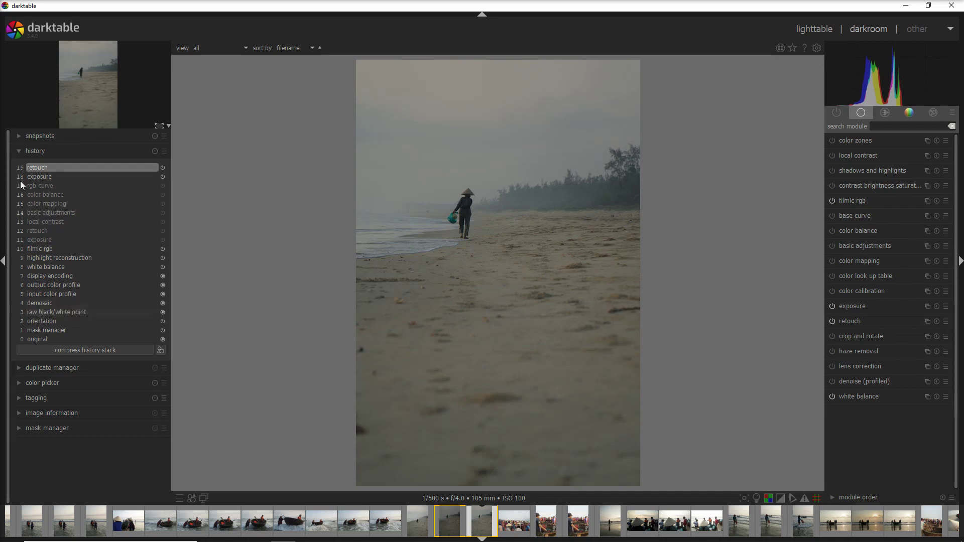
click(39, 179)
click(40, 166)
Switch on local contrast, set its detail to 141%, and display the ellipse mask around the walking figure
click(869, 156)
click(833, 141)
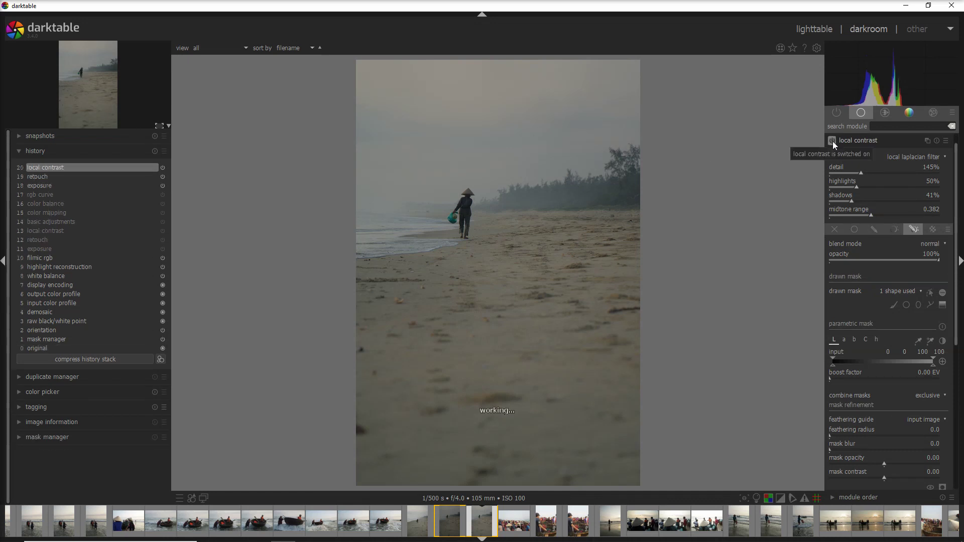
drag(861, 173, 860, 173)
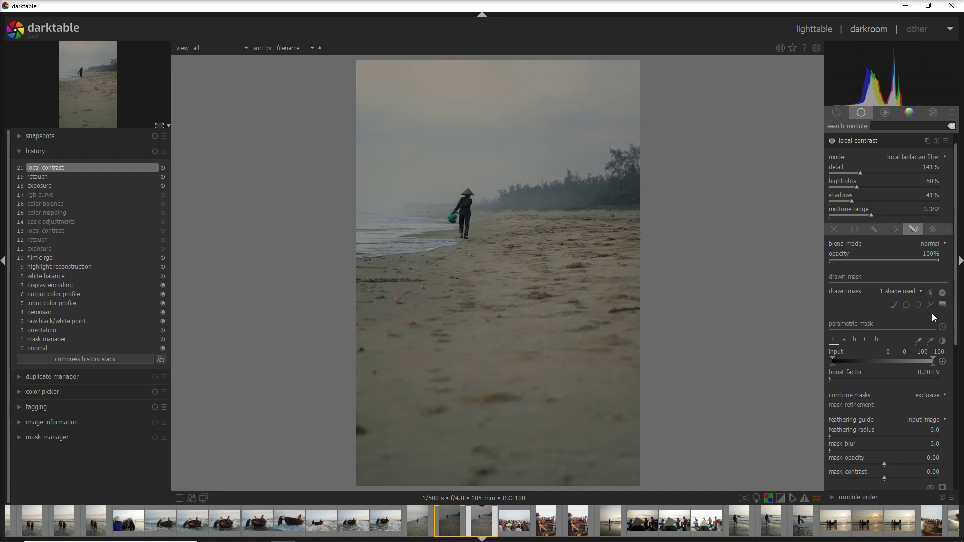
click(930, 293)
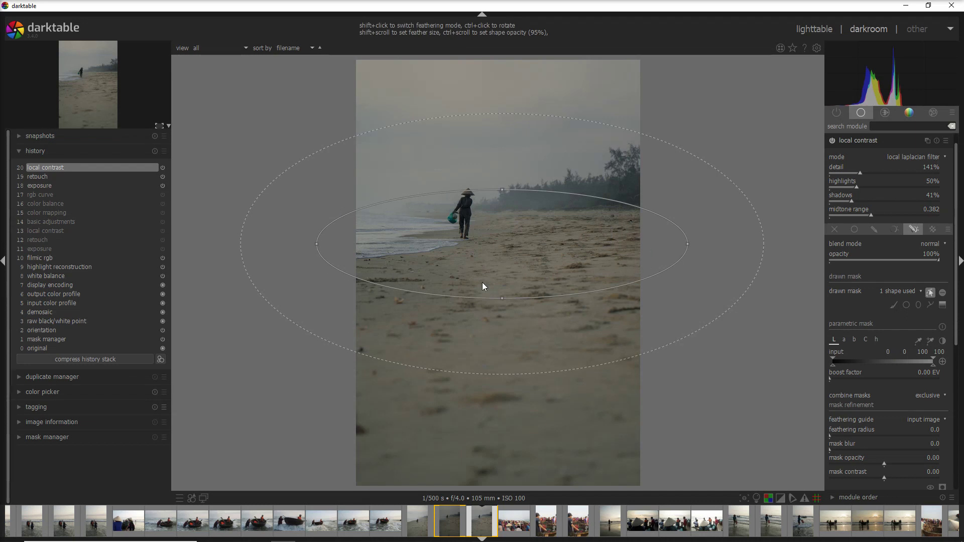
drag(495, 228, 492, 224)
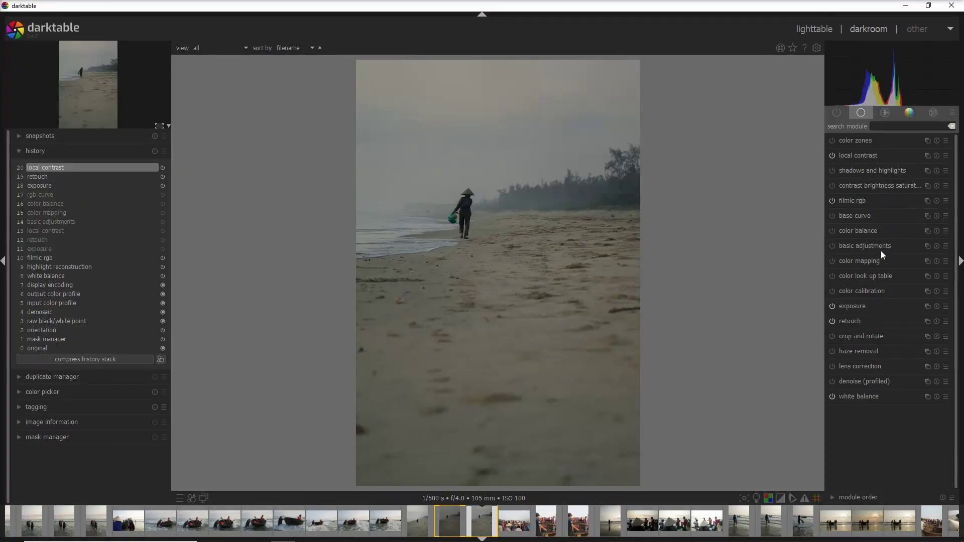
Switch on the basic adjustments module with its existing exposure, contrast and mask settings
click(884, 246)
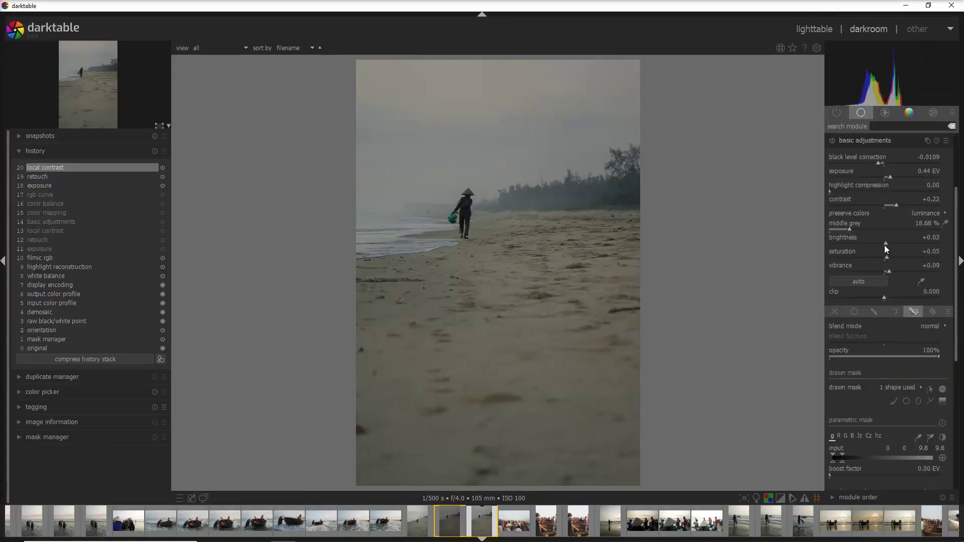
click(831, 141)
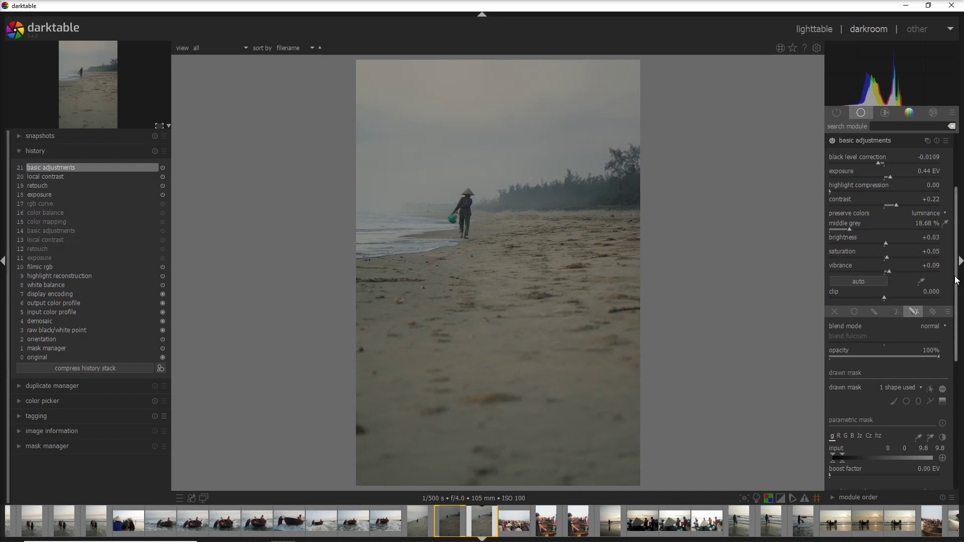
scroll(956, 282, down, 2)
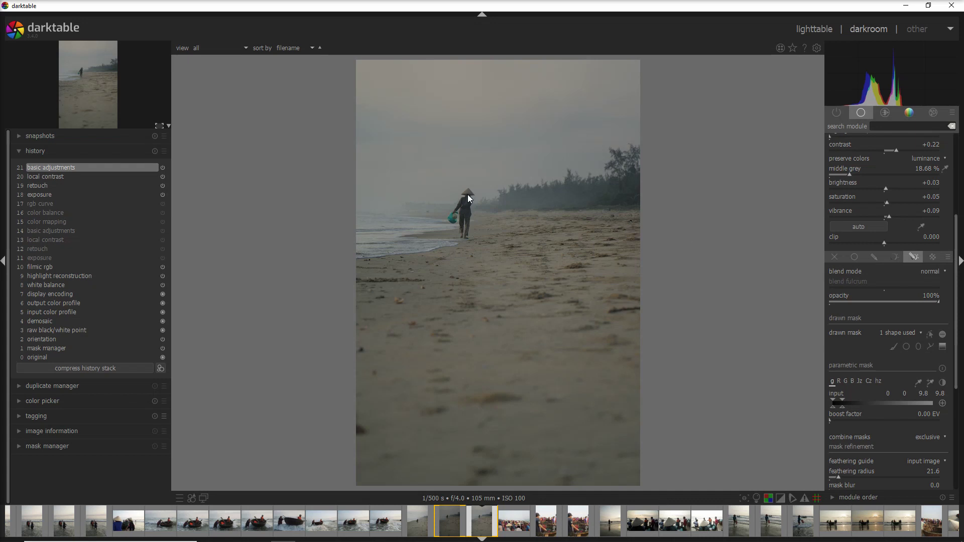
Compare basic adjustments with its mask off and back on, and display the brush path over the walking figure
scroll(466, 201, up, 3)
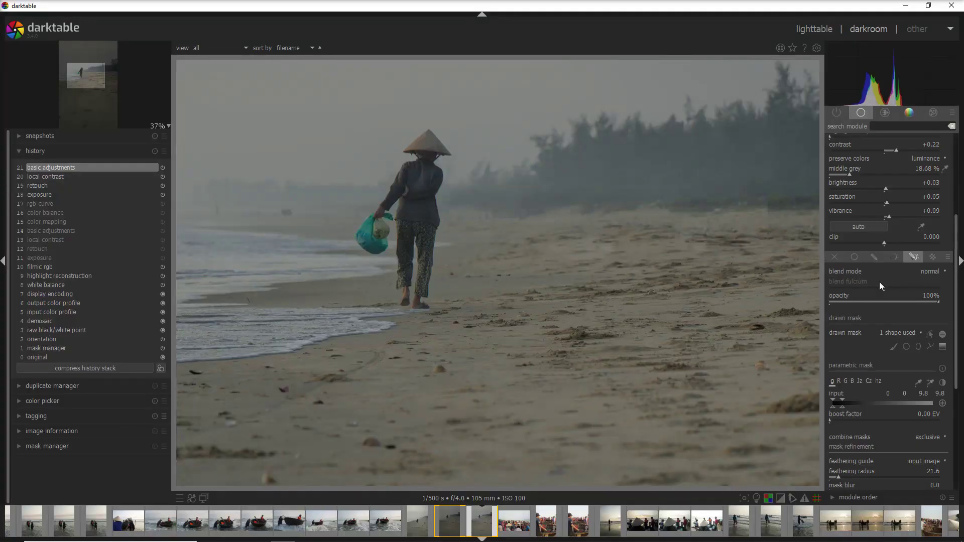
click(915, 258)
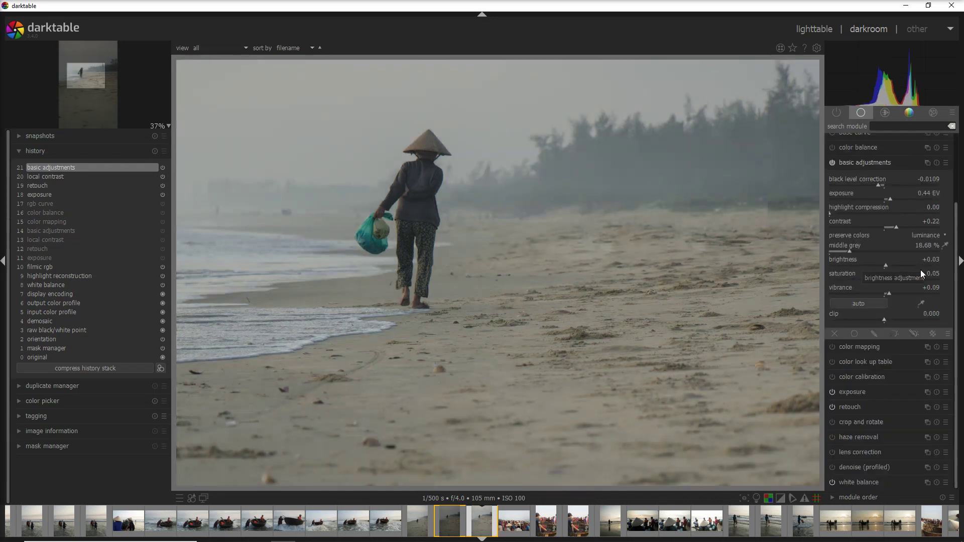
click(912, 335)
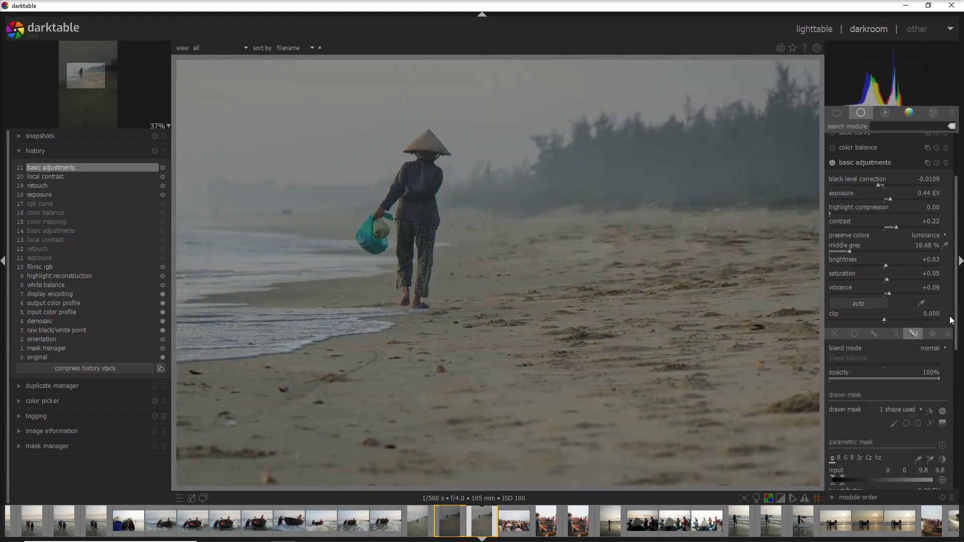
scroll(951, 320, down, 5)
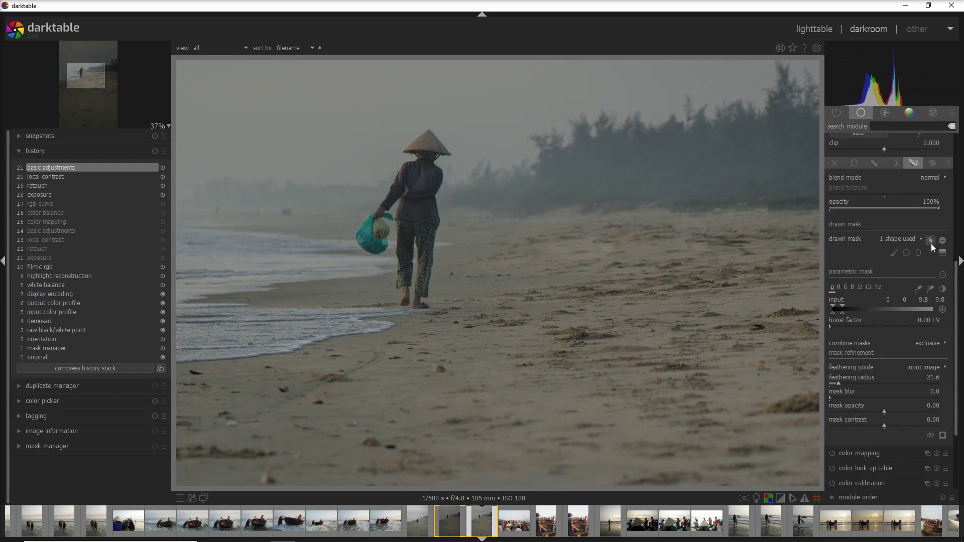
click(930, 242)
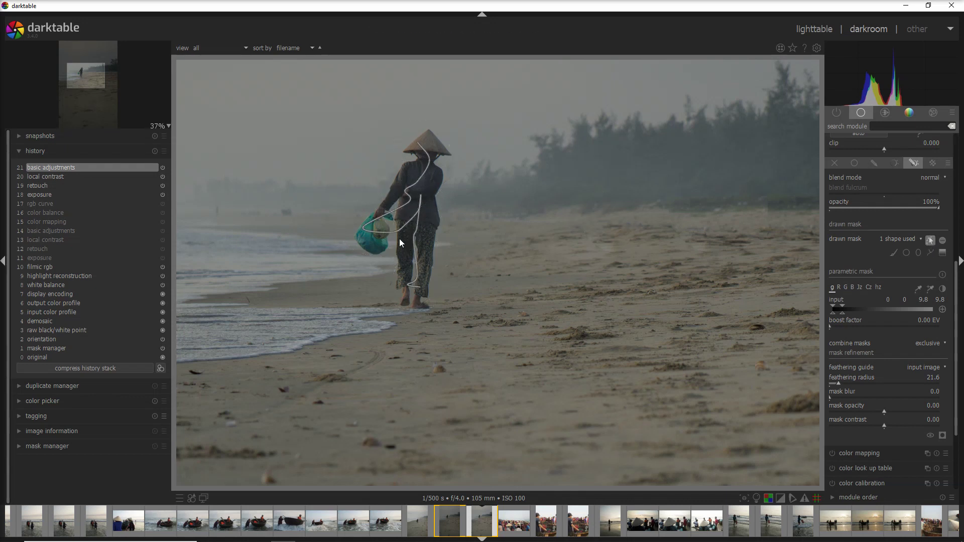
Reset the grey input range of the basic adjustments parametric mask and display the mask overlay
double_click(843, 314)
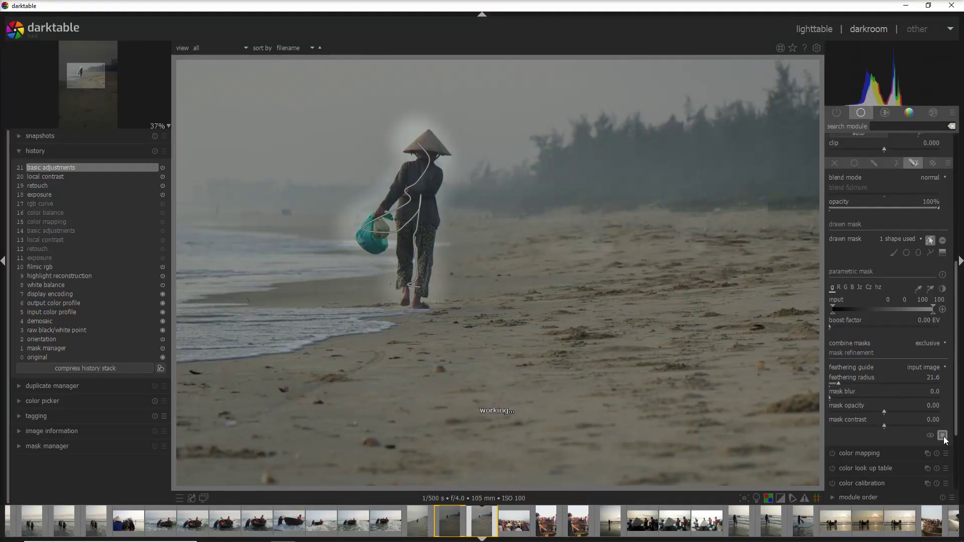
click(942, 435)
mouse_move(445, 160)
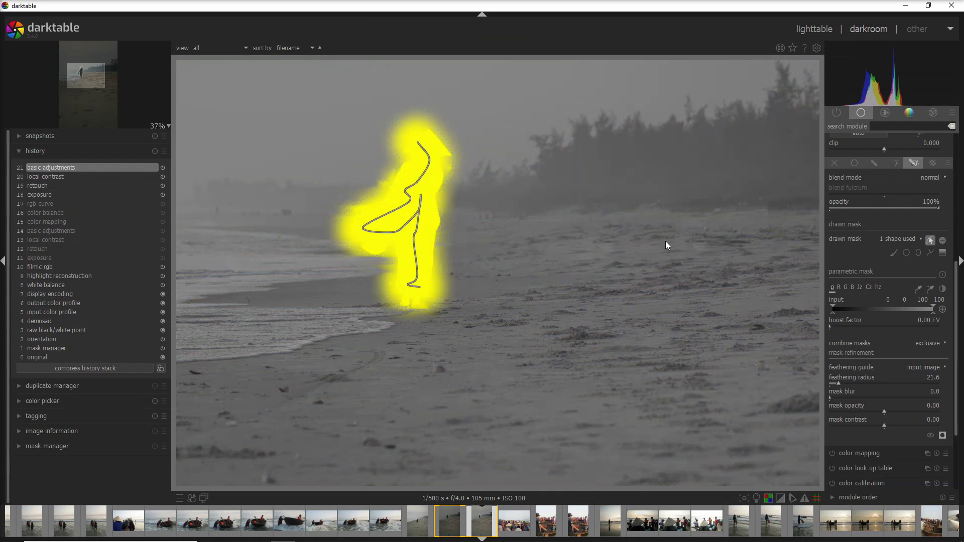
Narrow the parametric mask's grey input range to upper limits of 5.5 and 14, restricting the mask to the figure
drag(933, 312, 873, 312)
drag(857, 313, 847, 312)
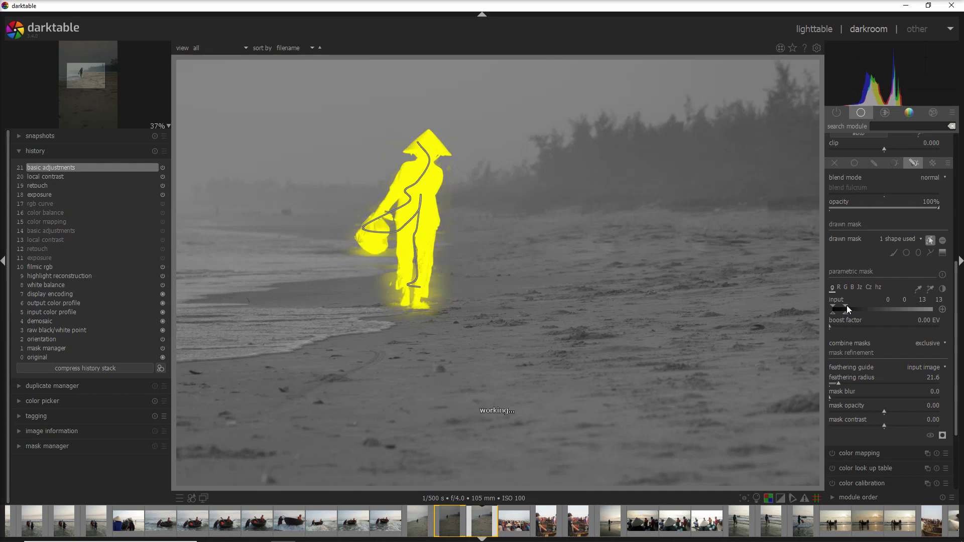
scroll(846, 307, up, 2)
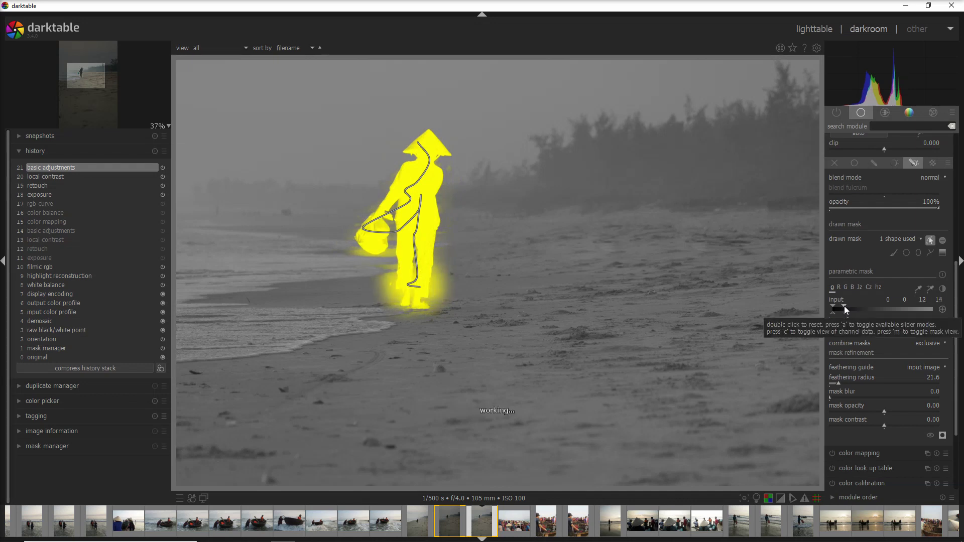
drag(845, 310, 840, 311)
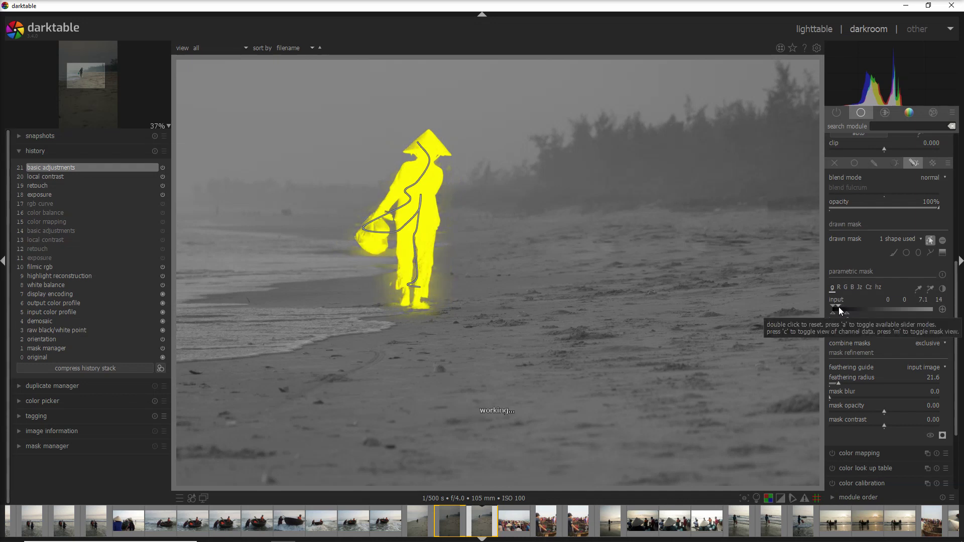
scroll(839, 311, up, 1)
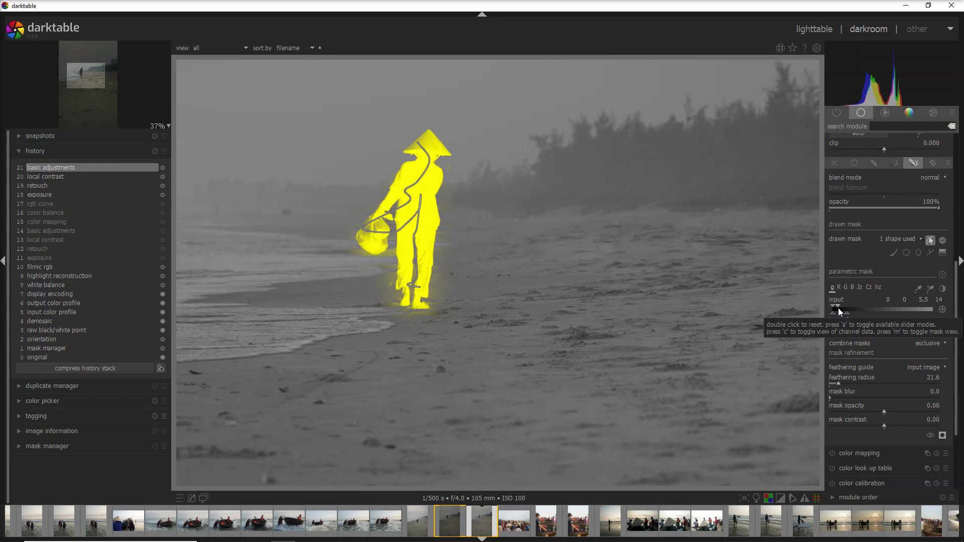
click(852, 221)
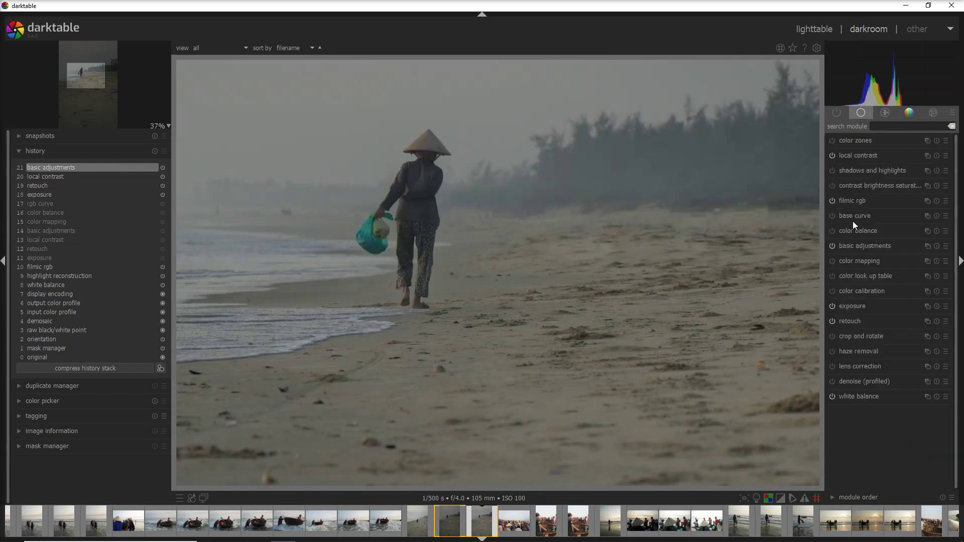
Compare the photo with basic adjustments off and on, and view the whole image
click(832, 246)
click(833, 246)
scroll(471, 218, down, 3)
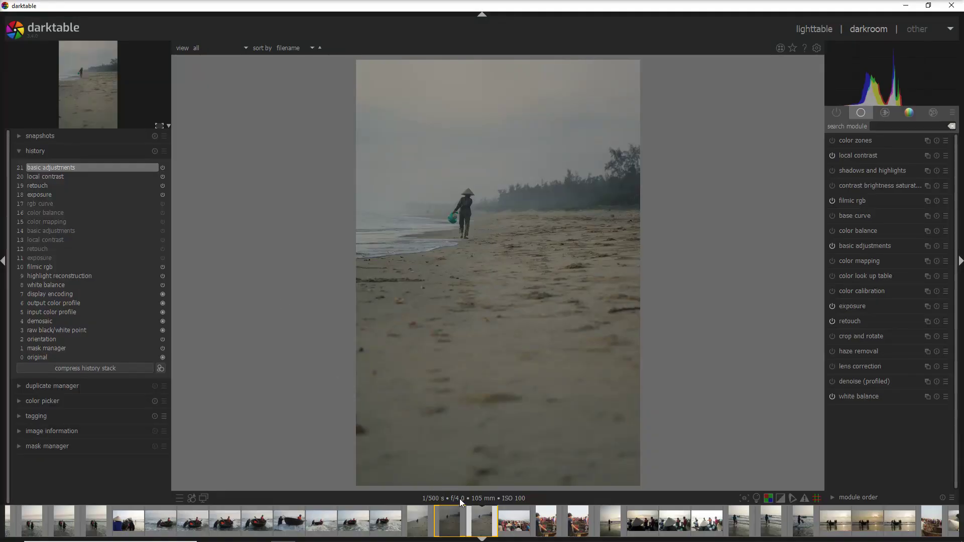
Open the sunset photo of four men with a round boat and acquire its colors as the color mapping source
click(864, 529)
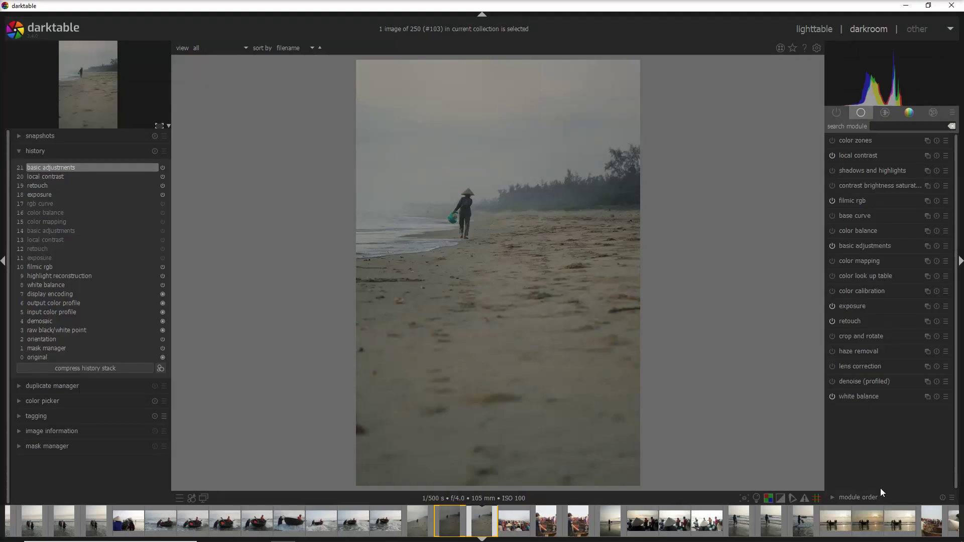
click(873, 527)
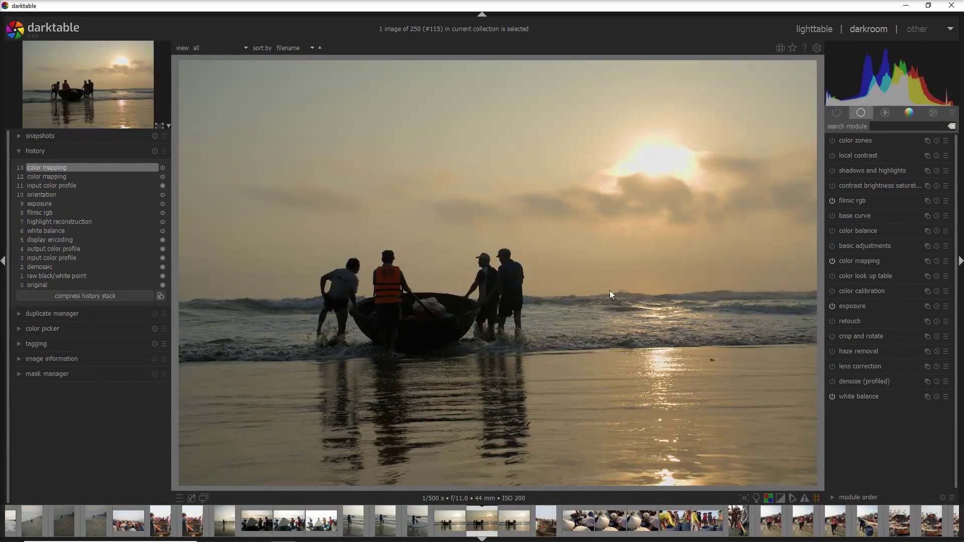
click(908, 115)
text(mapp)
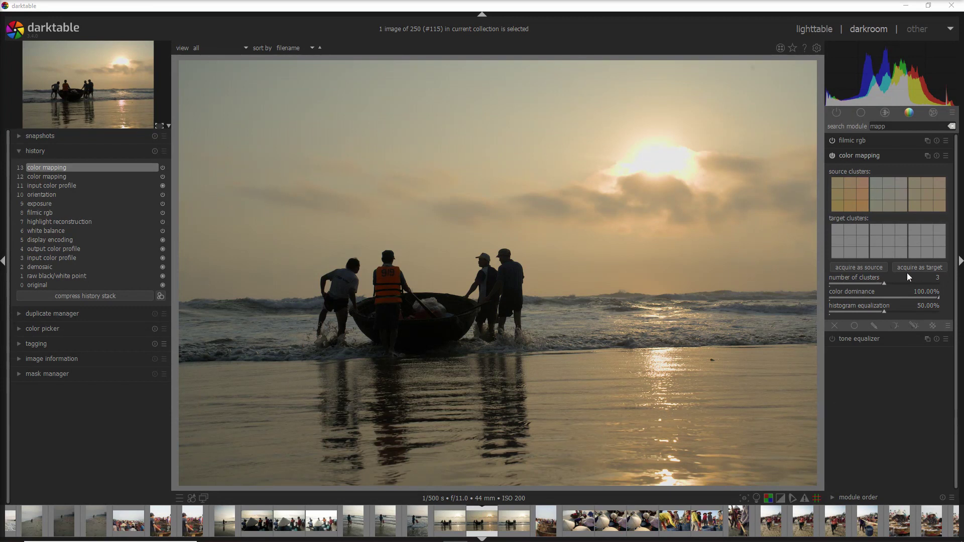
click(872, 267)
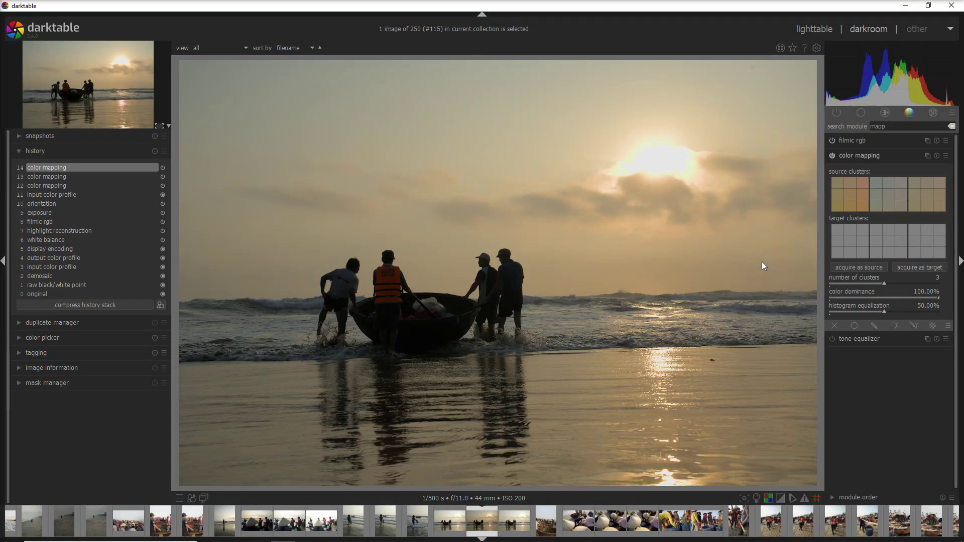
Return to the beach photo with the walking figure, switch on color mapping, and acquire this image as the target
click(95, 521)
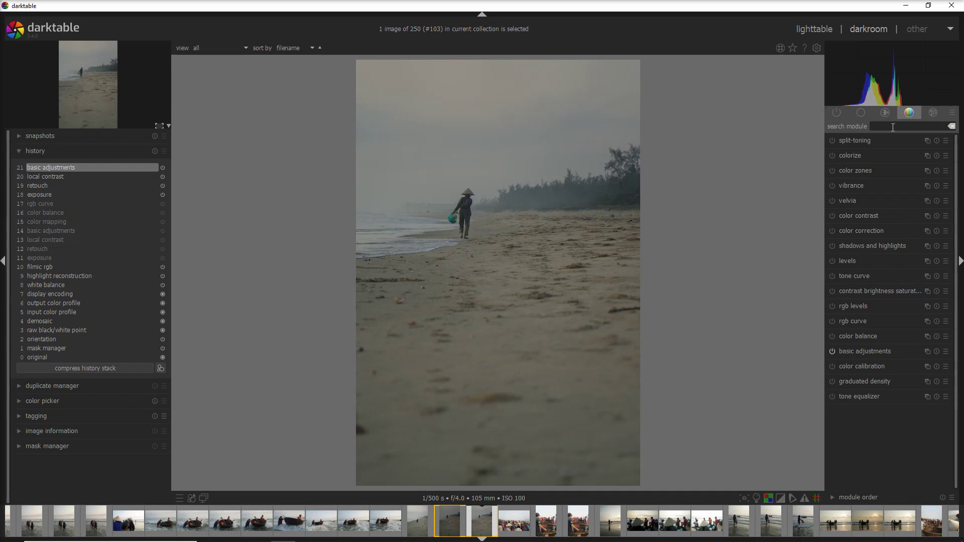
text(map)
scroll(861, 158, up, 3)
double_click(860, 158)
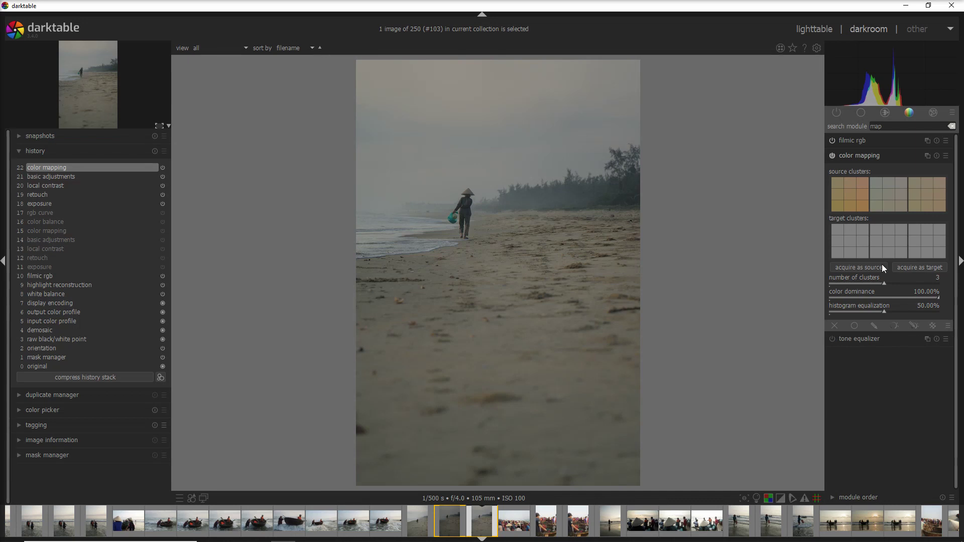
click(910, 268)
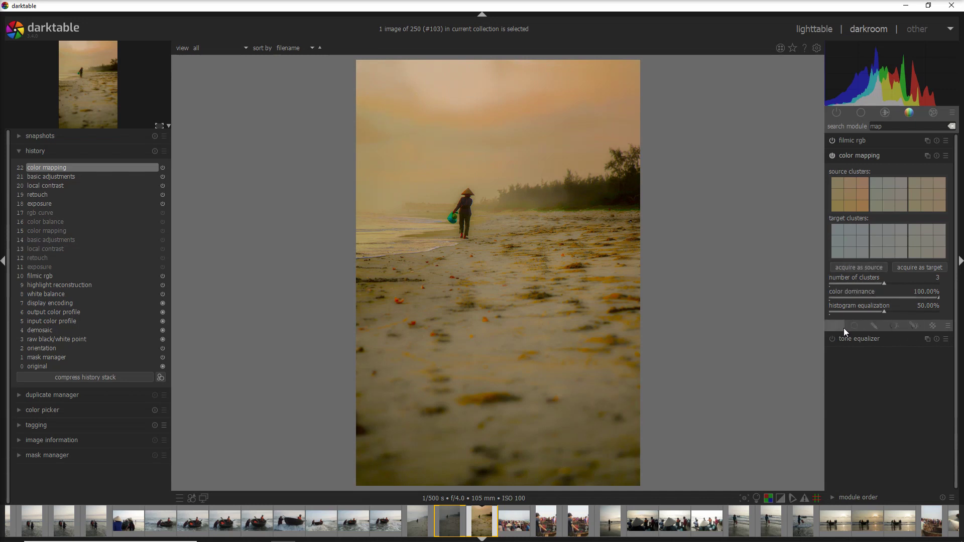
Add a drawn gradient mask to color mapping at the walking figure's level, limiting the warm colors mainly to the sky
click(878, 329)
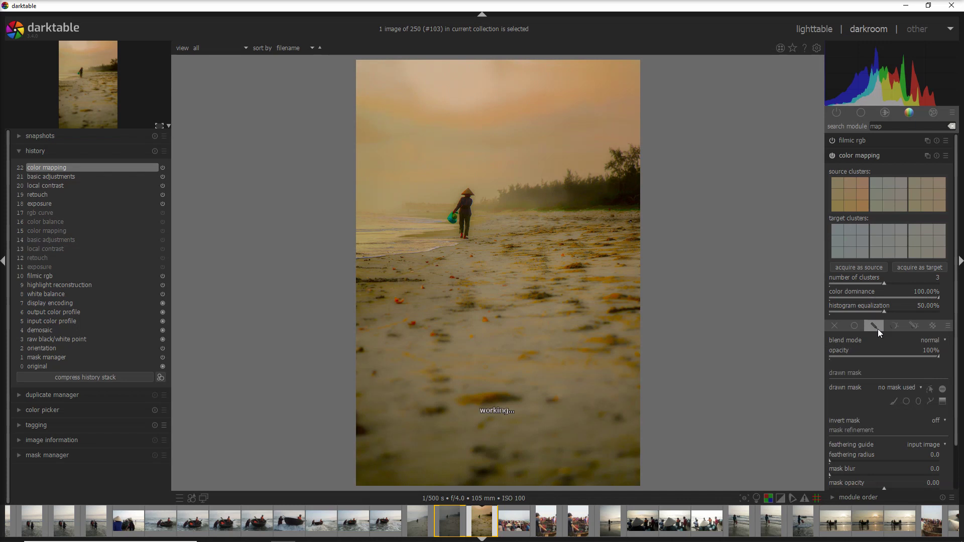
scroll(960, 315, down, 2)
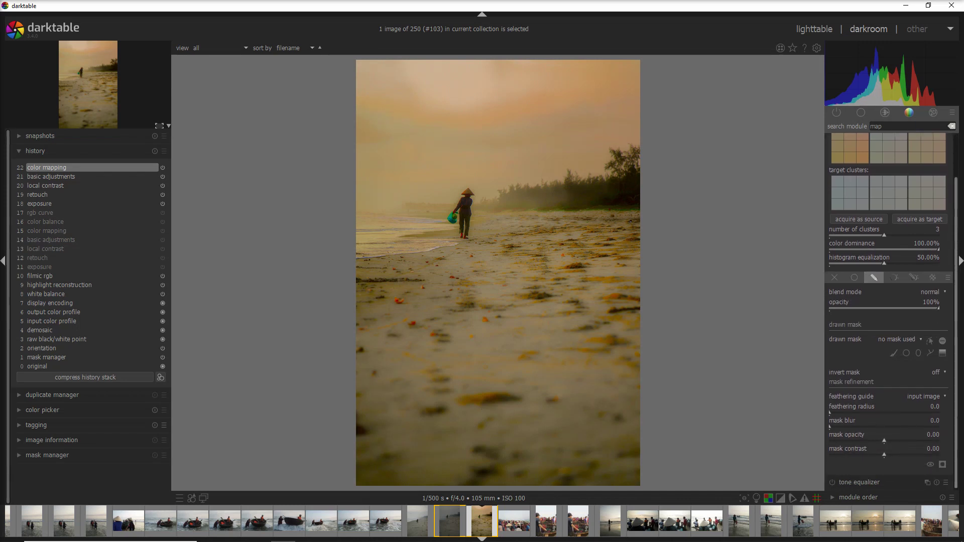
click(943, 353)
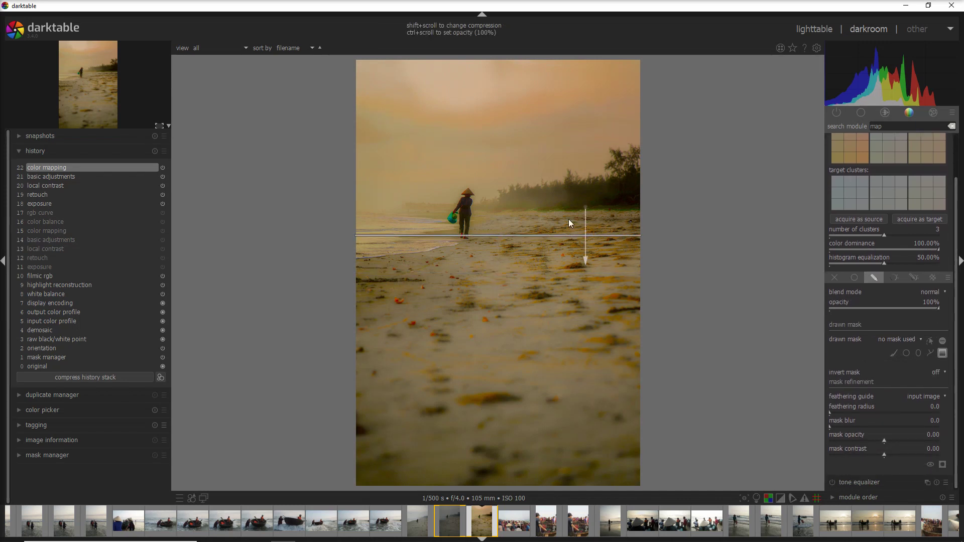
click(484, 214)
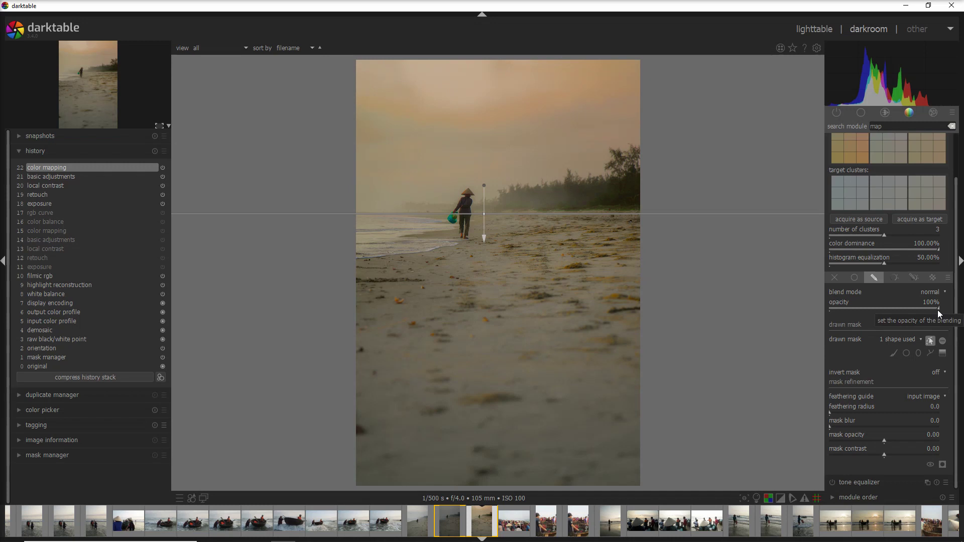
Set the color mapping opacity to 55% and compare the photo with the basic adjustments state in the history
drag(939, 309, 891, 304)
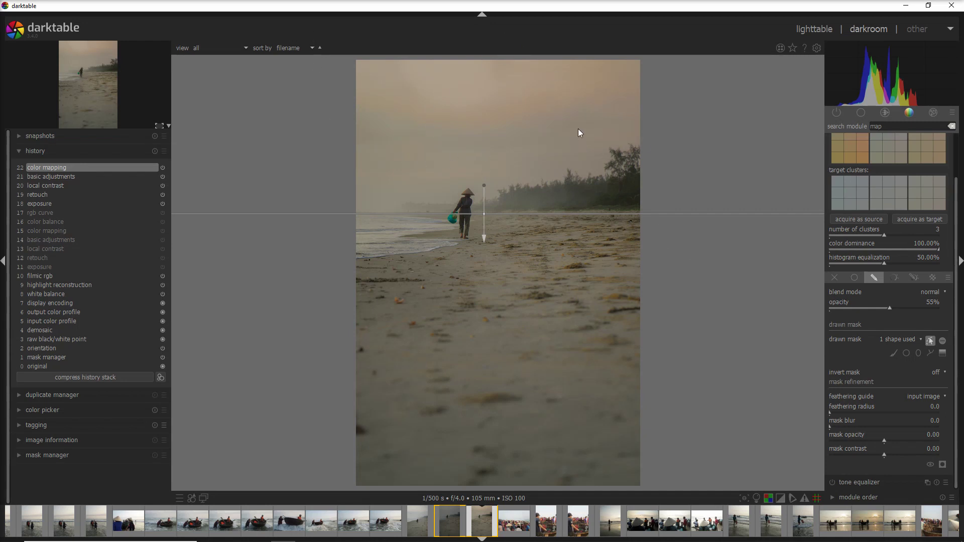
click(68, 178)
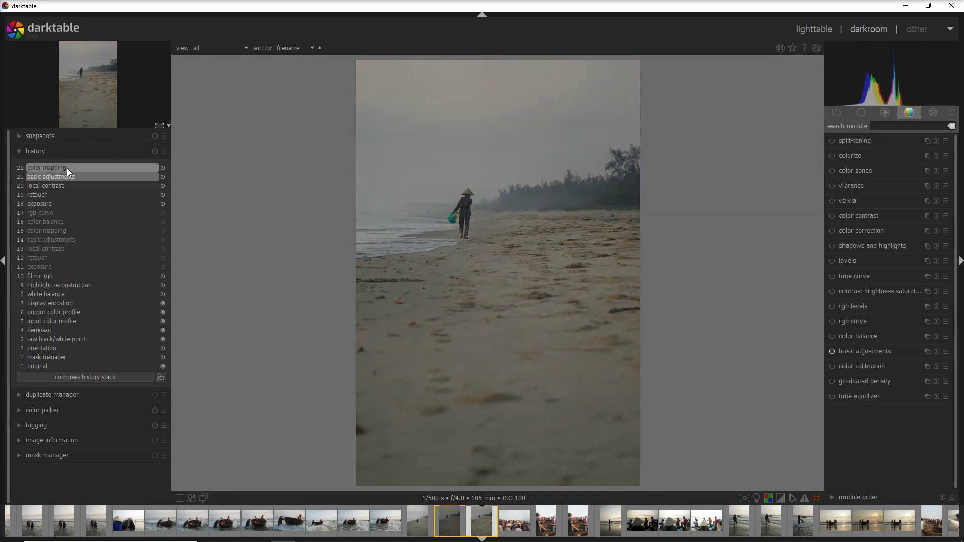
click(68, 168)
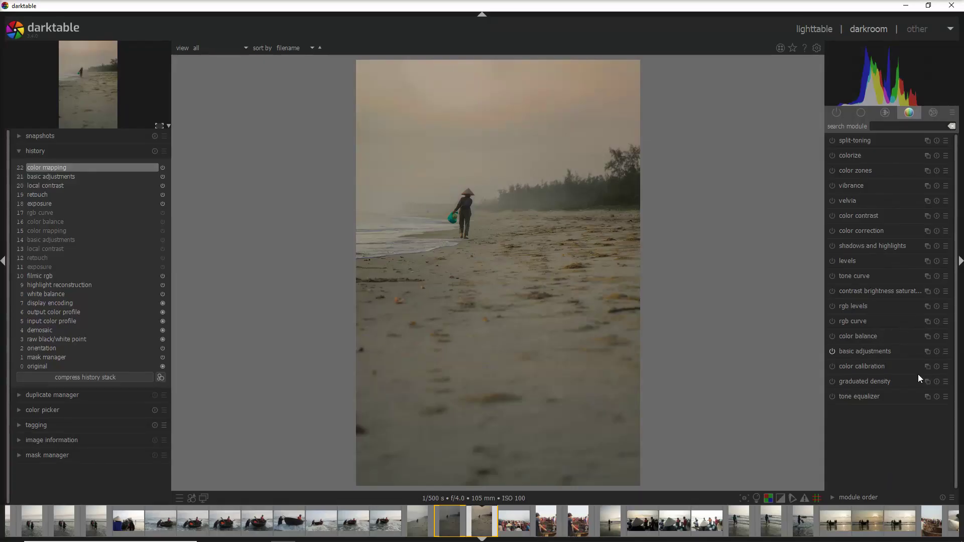
Switch on color balance with its existing settings and compare the photo with it off and on
click(868, 338)
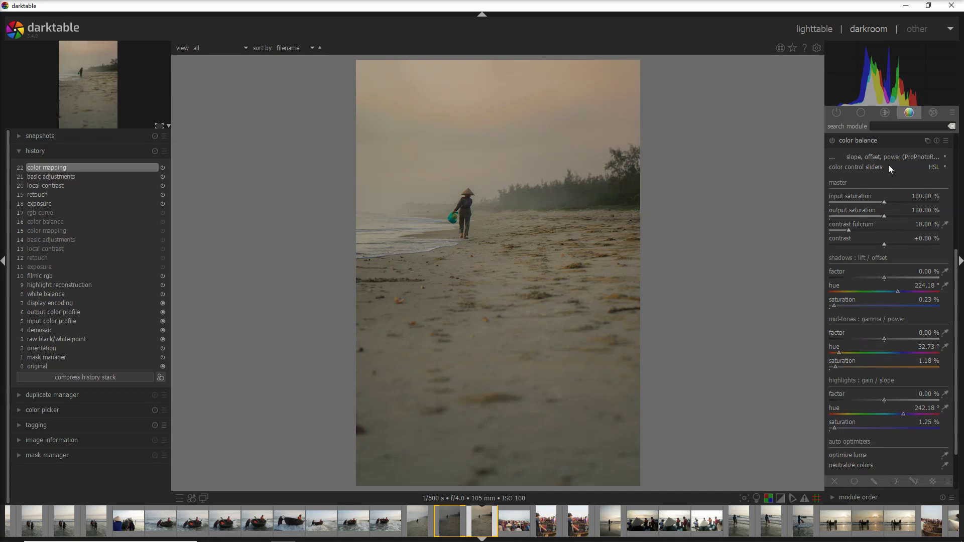
click(833, 141)
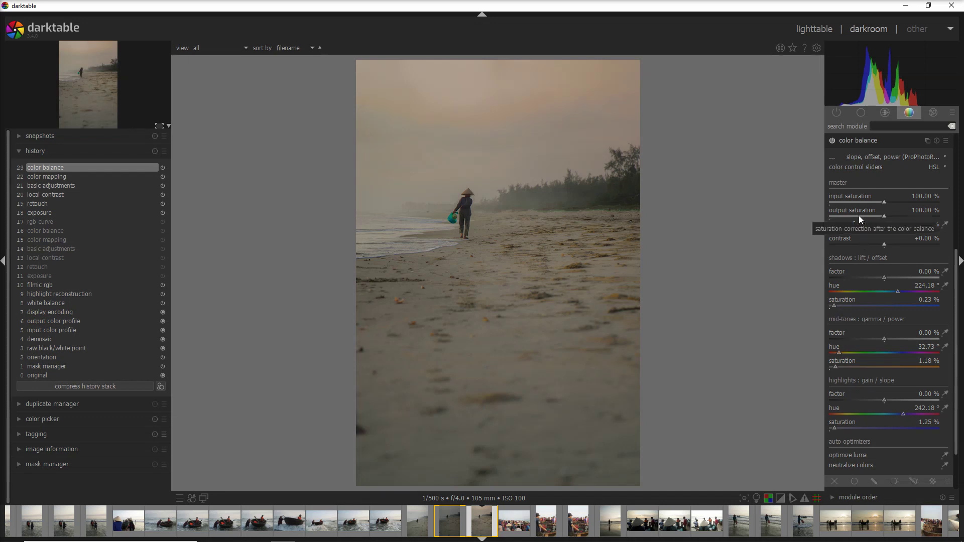
click(831, 140)
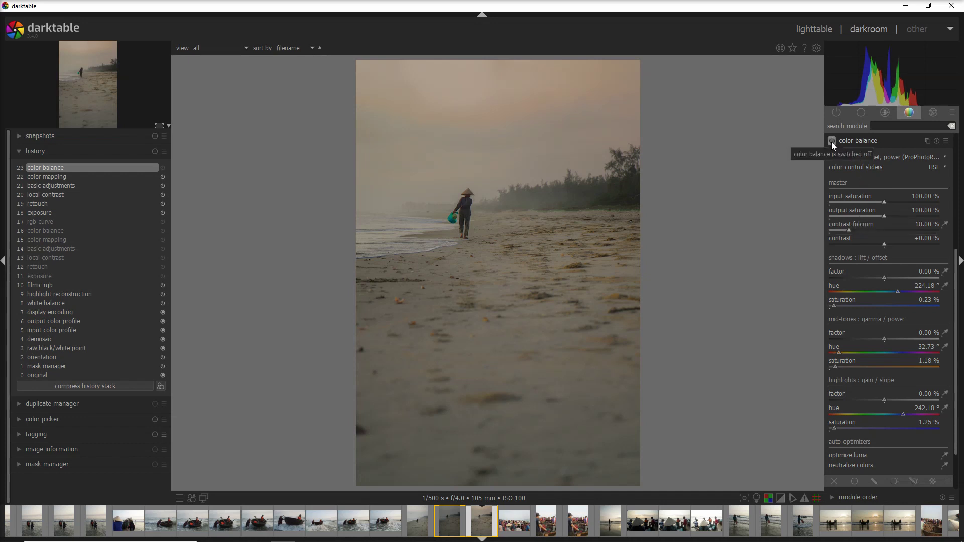
click(832, 141)
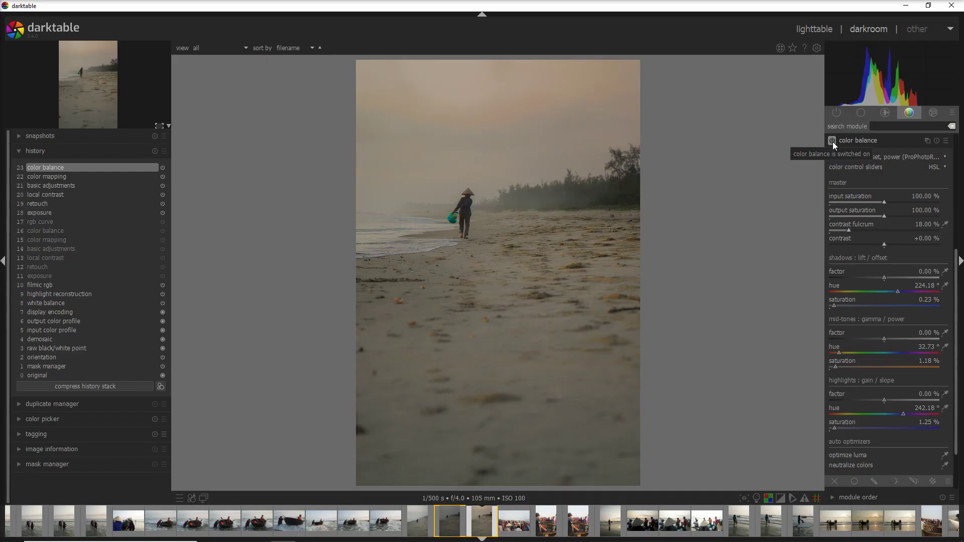
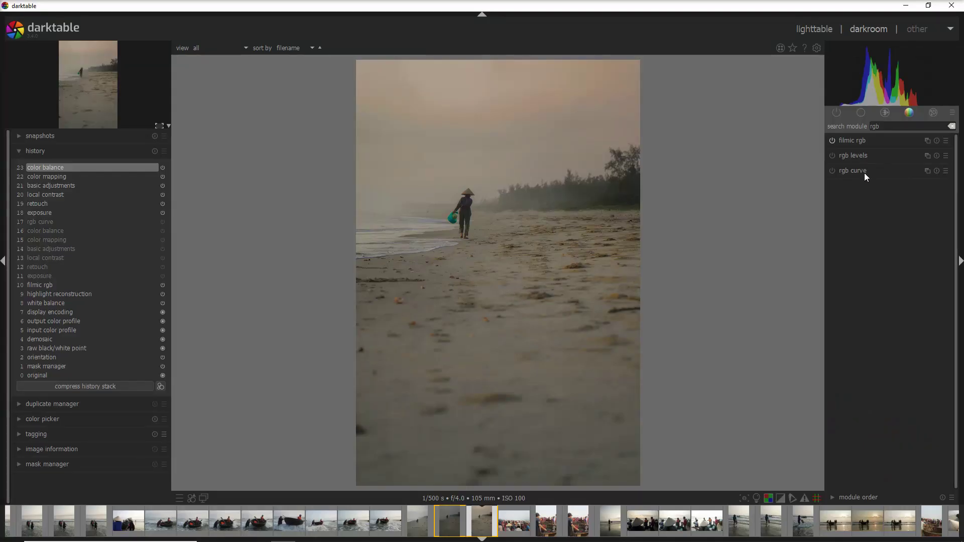
Switch on rgb curve and keep its mode at RGB, independent channels
click(864, 173)
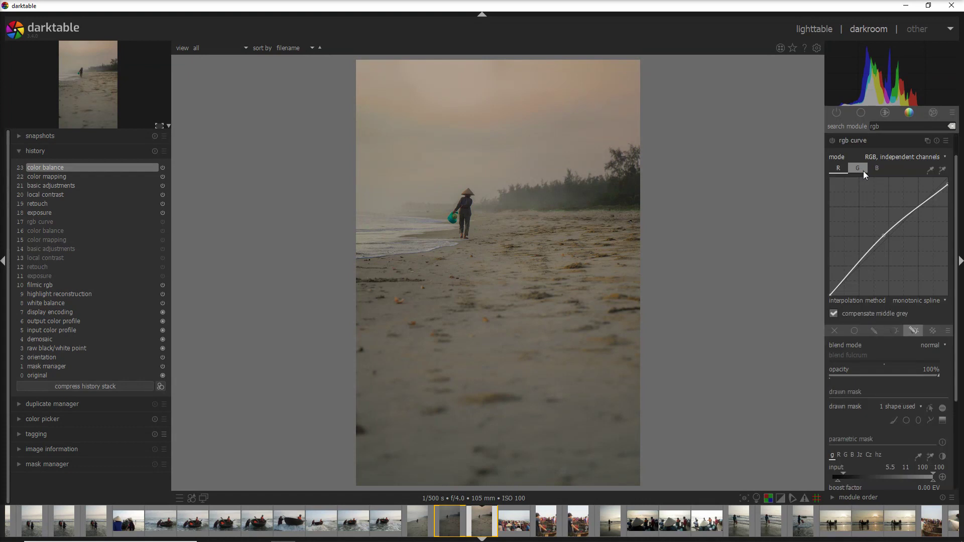
click(832, 141)
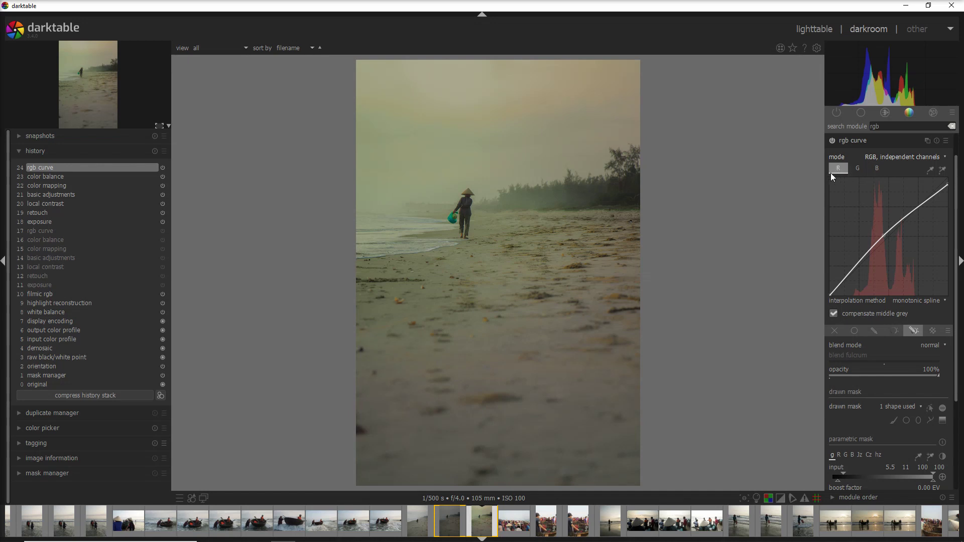
click(902, 157)
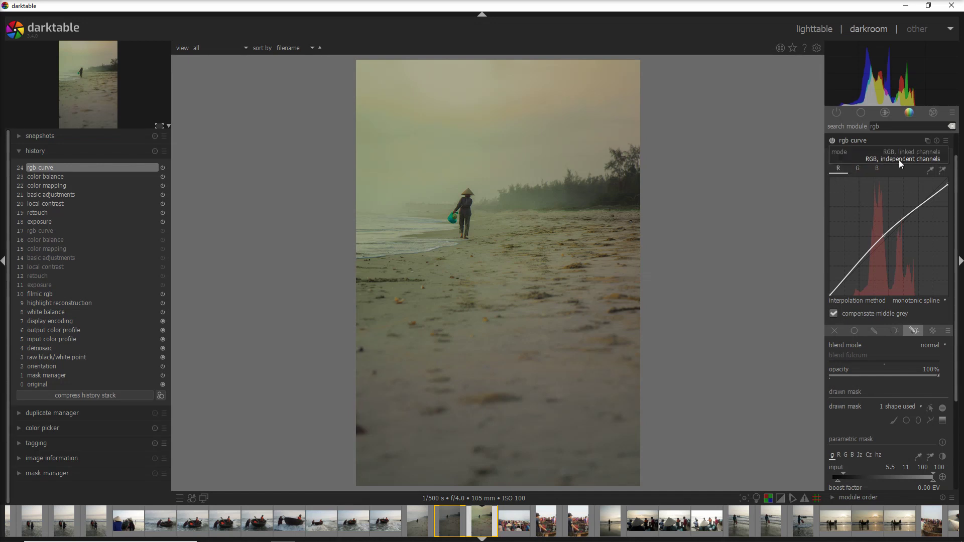
click(899, 159)
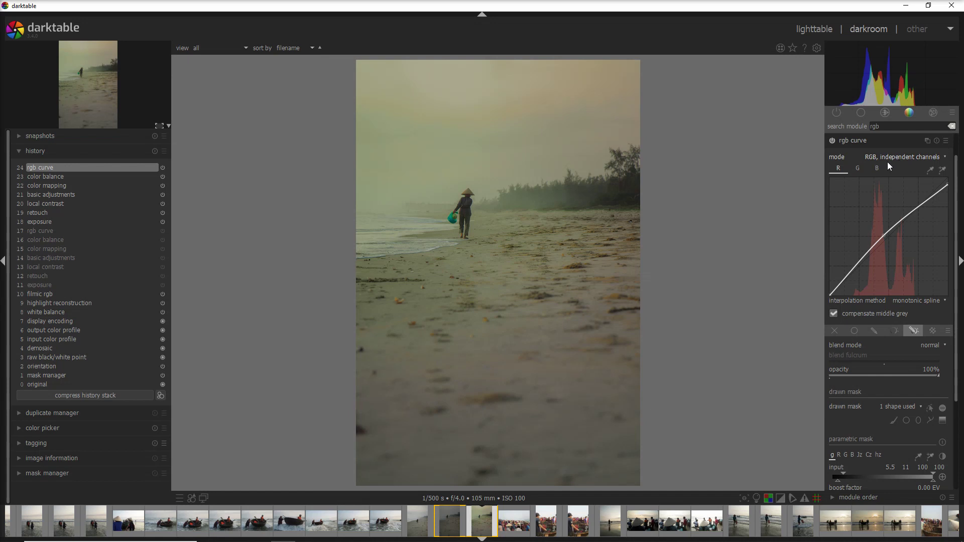
Raise the midtones of the red channel curve, and slightly raise those of the green channel curve, to warm the photo
click(858, 169)
click(839, 169)
click(858, 169)
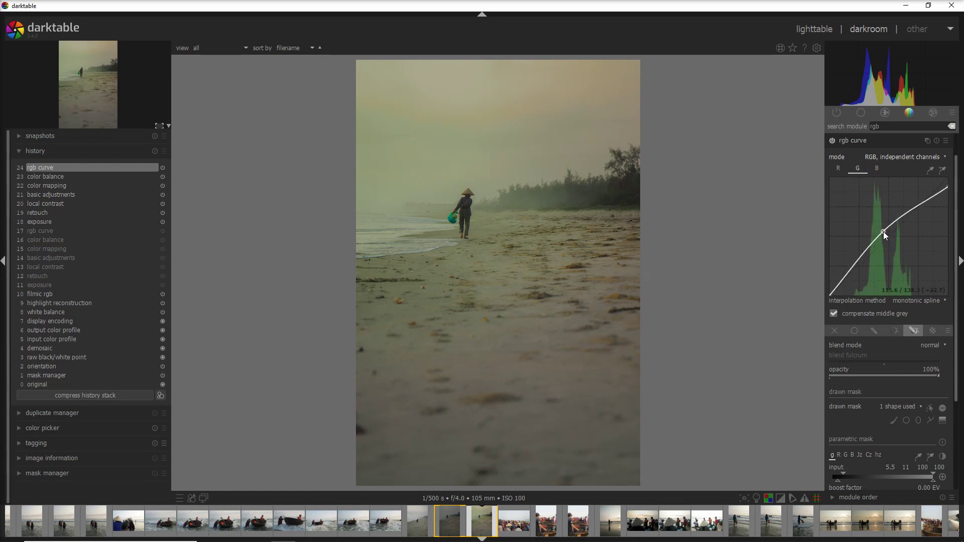
click(837, 169)
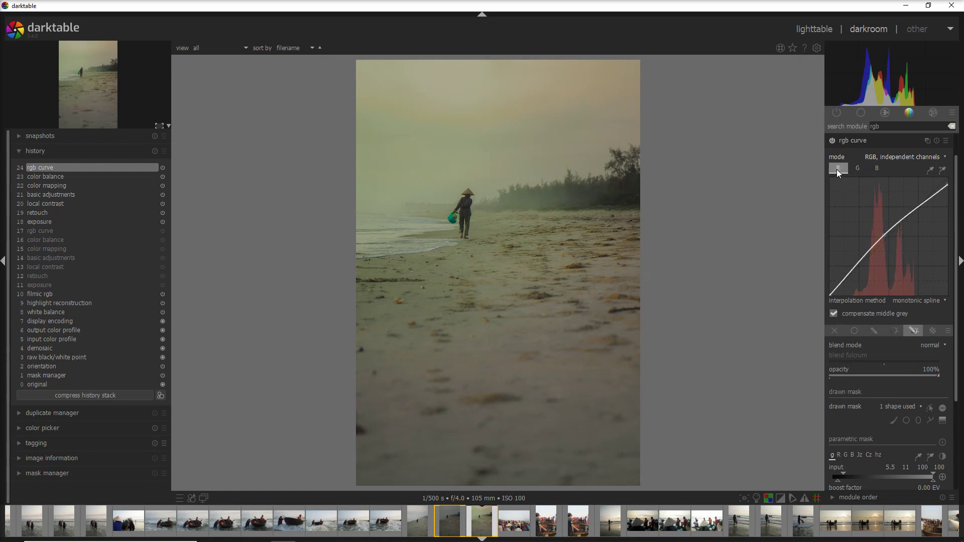
click(857, 170)
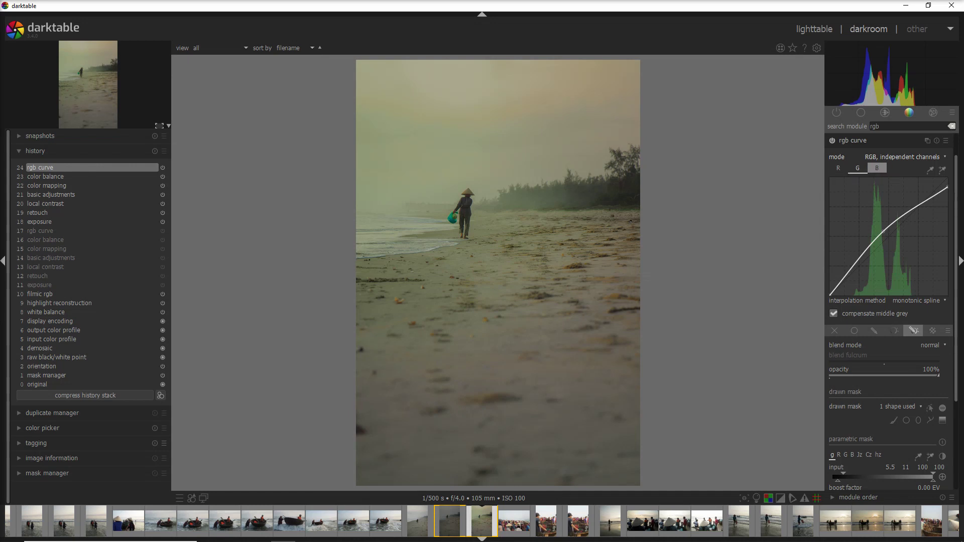
click(838, 169)
mouse_move(882, 237)
mouse_down()
mouse_move(862, 211)
mouse_move(876, 231)
mouse_up()
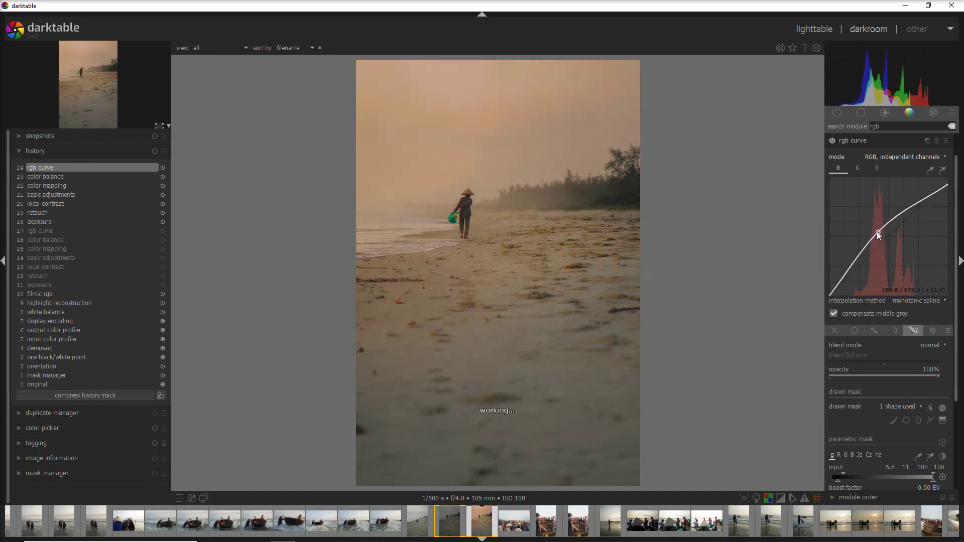
click(858, 168)
drag(882, 230, 878, 230)
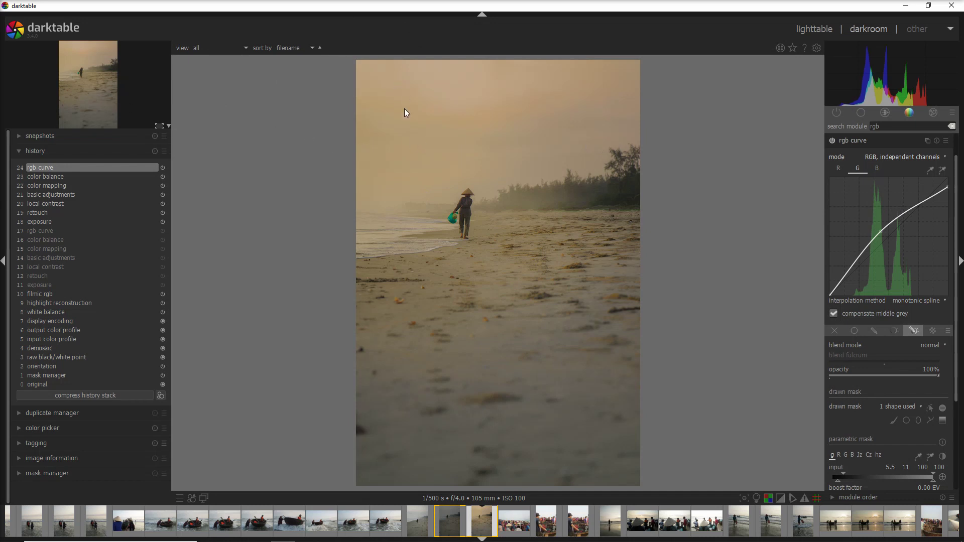
Show the photo at small size and position the rgb curve's circular drawn mask just outside the photo's upper-left corner
drag(169, 125, 170, 125)
click(168, 128)
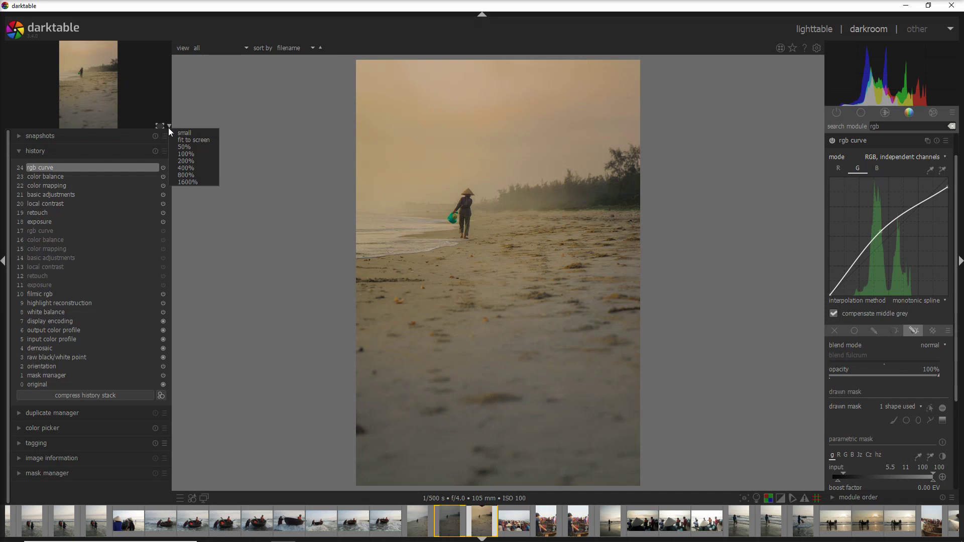
click(177, 134)
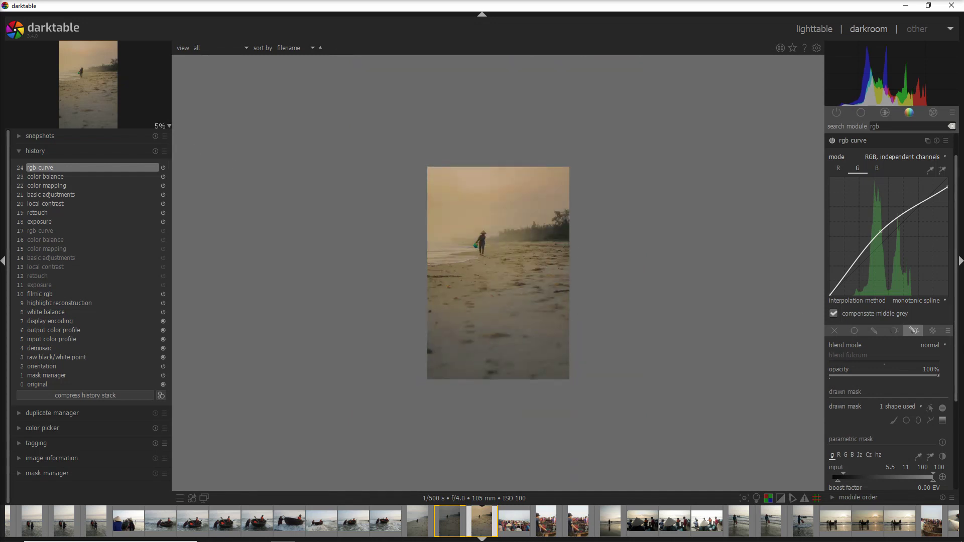
scroll(962, 333, down, 2)
scroll(962, 333, down, 2)
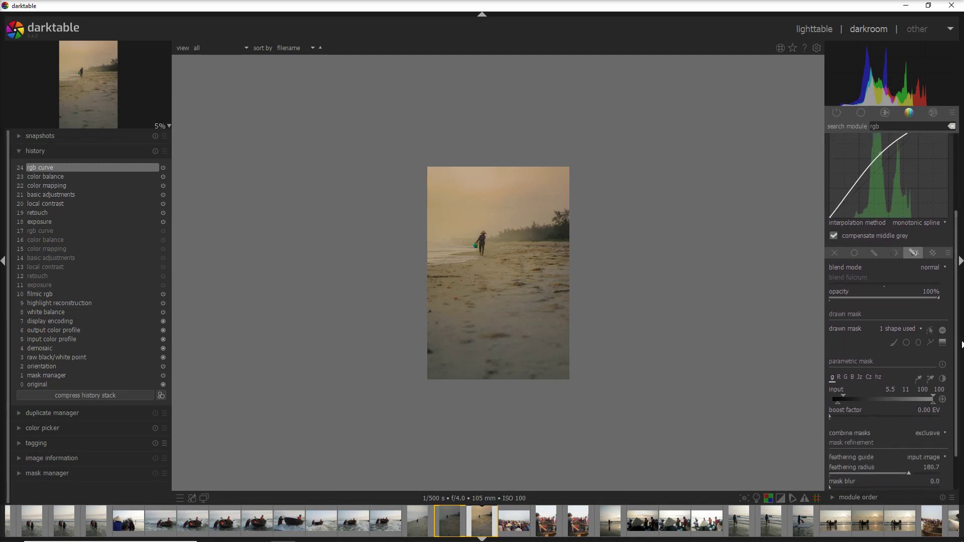
click(906, 343)
click(424, 164)
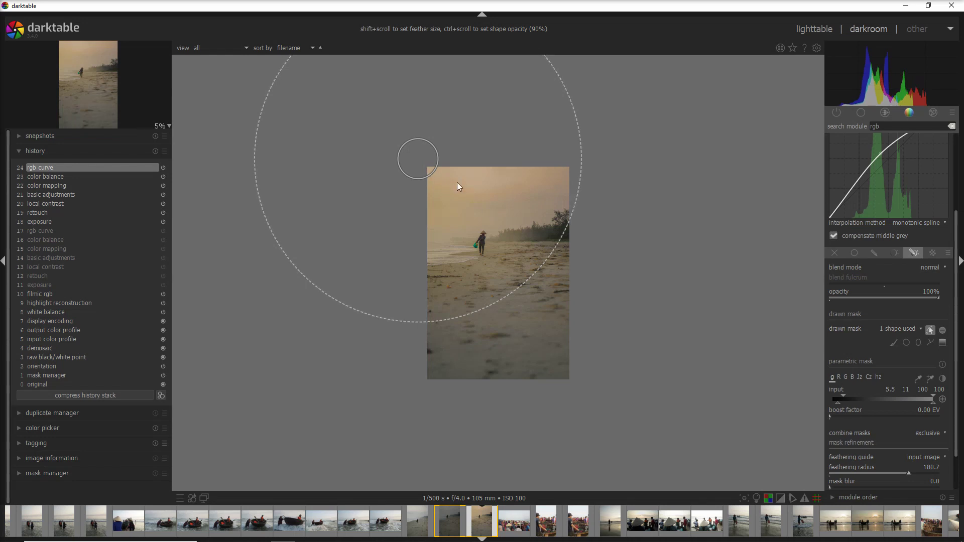
mouse_move(417, 161)
mouse_down()
mouse_move(577, 159)
mouse_move(570, 176)
mouse_move(442, 151)
mouse_move(424, 157)
mouse_up()
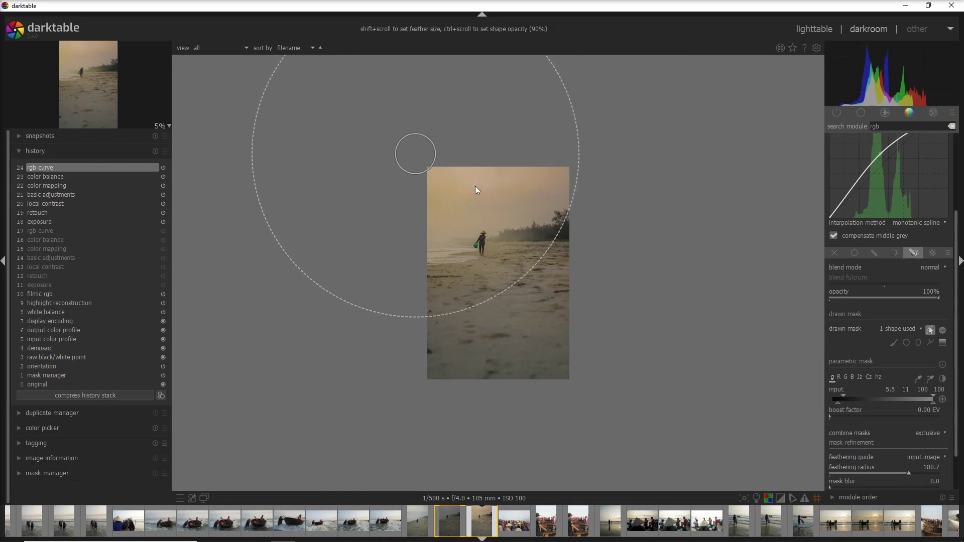
drag(411, 159, 418, 186)
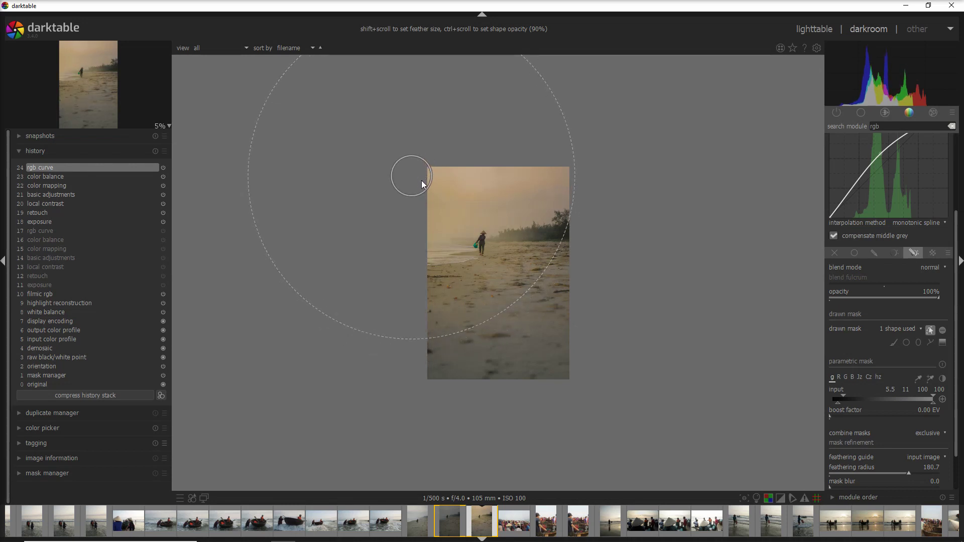
mouse_move(419, 186)
mouse_down()
mouse_move(472, 238)
mouse_move(425, 166)
mouse_move(412, 162)
mouse_move(414, 172)
mouse_up()
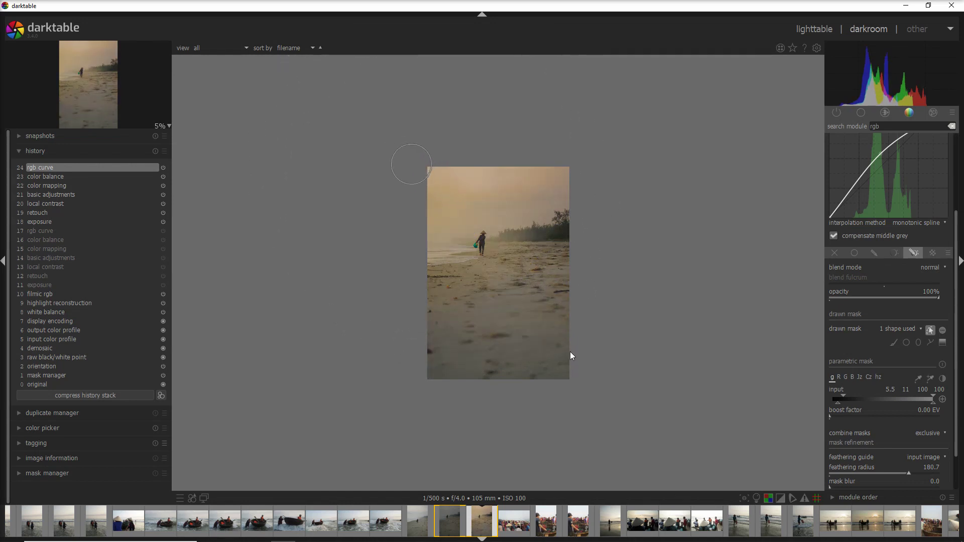
drag(415, 173, 419, 166)
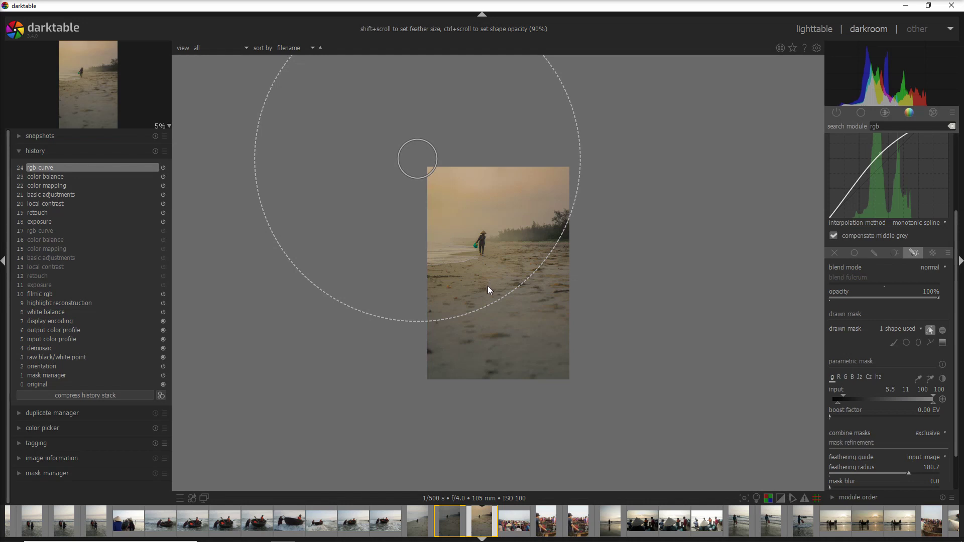
Try the circular mask's shape opacity at 64% and 44%, and bring it back to 90%
ctrl+scroll(488, 288, down, 5)
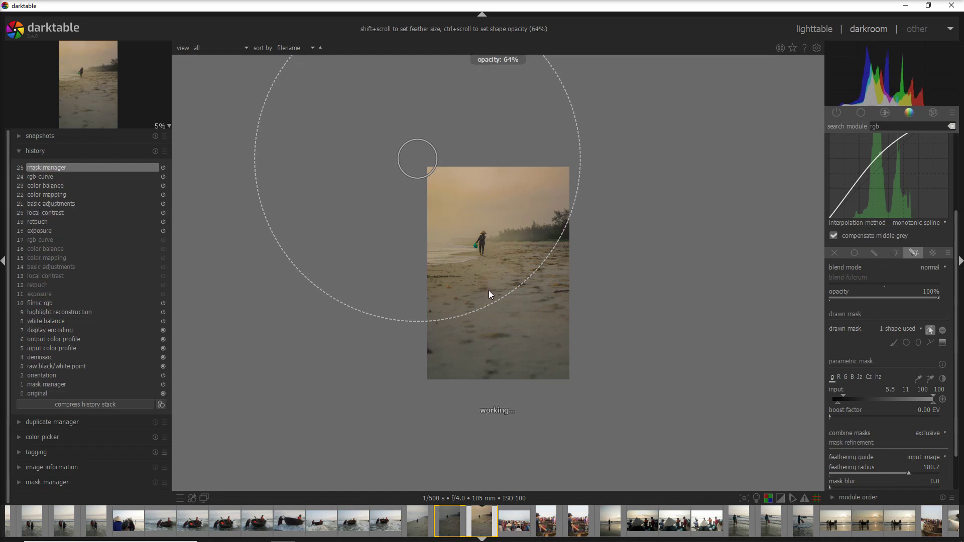
ctrl+scroll(489, 290, down, 2)
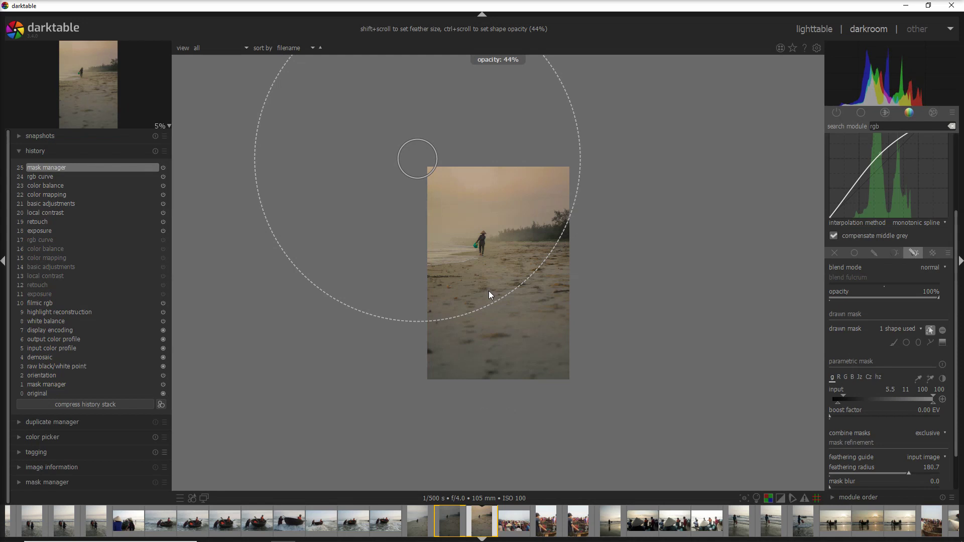
ctrl+scroll(489, 291, up, 4)
ctrl+scroll(488, 295, up, 5)
ctrl+scroll(490, 293, down, 2)
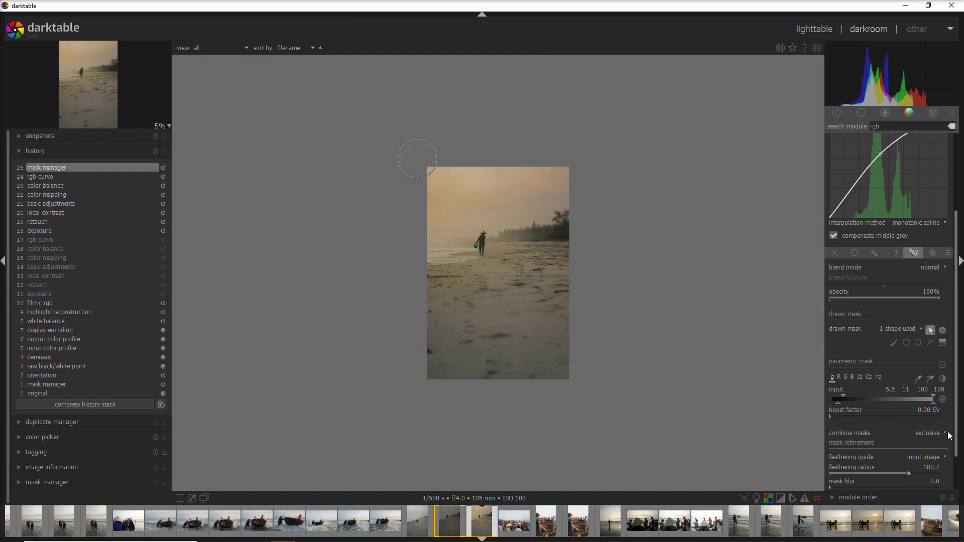
Display the rgb curve mask overlay and set both lower limits of the parametric mask's grey input range to 0
drag(957, 445, 959, 486)
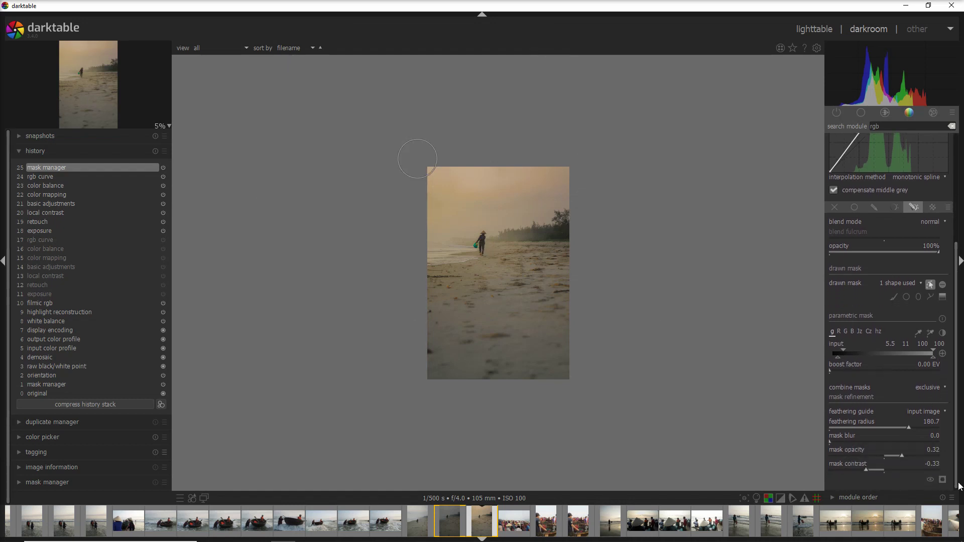
click(942, 480)
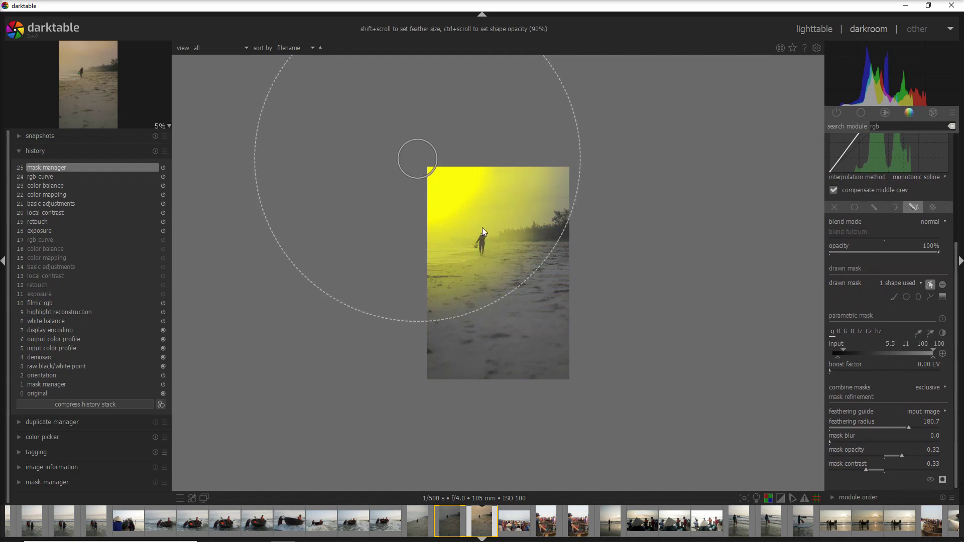
drag(844, 348, 834, 350)
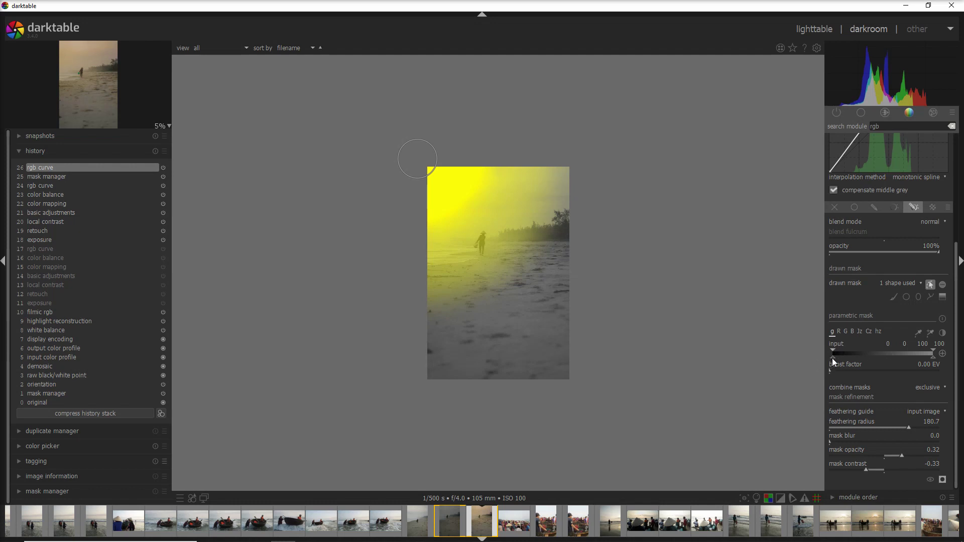
Set the two lower limits of the rgb curve parametric mask's grey input range to 3.1 and 12, and collapse the rgb curve module
mouse_move(833, 358)
mouse_down()
mouse_move(838, 348)
mouse_move(846, 357)
mouse_up()
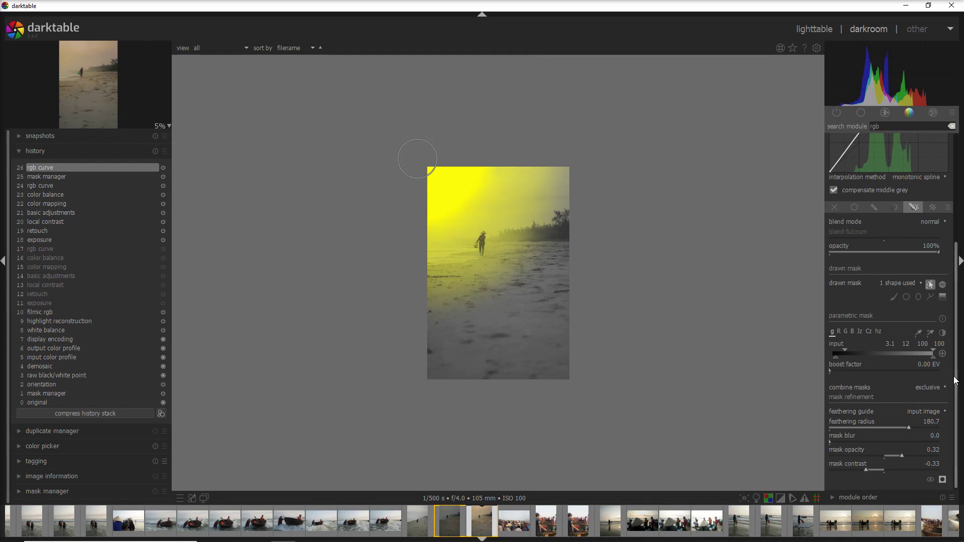
drag(957, 394, 937, 239)
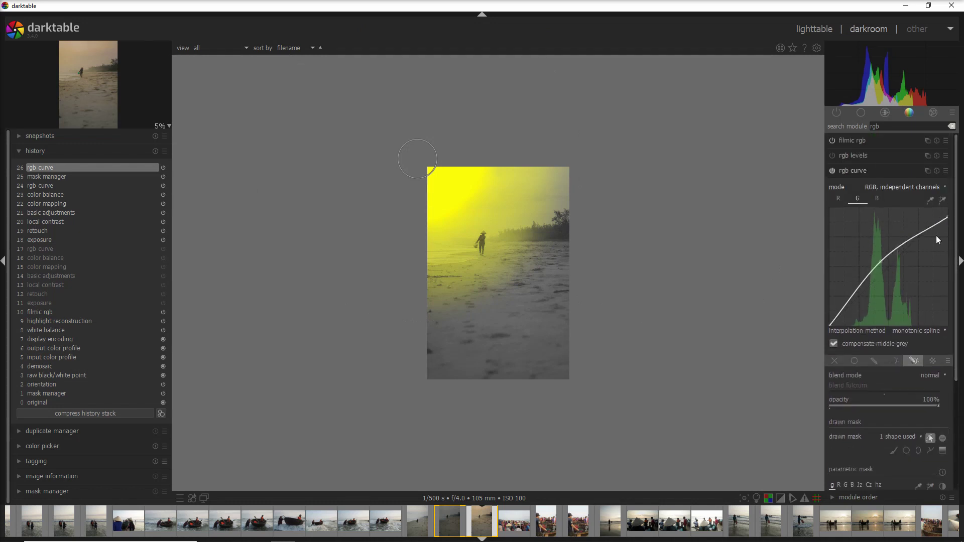
click(878, 174)
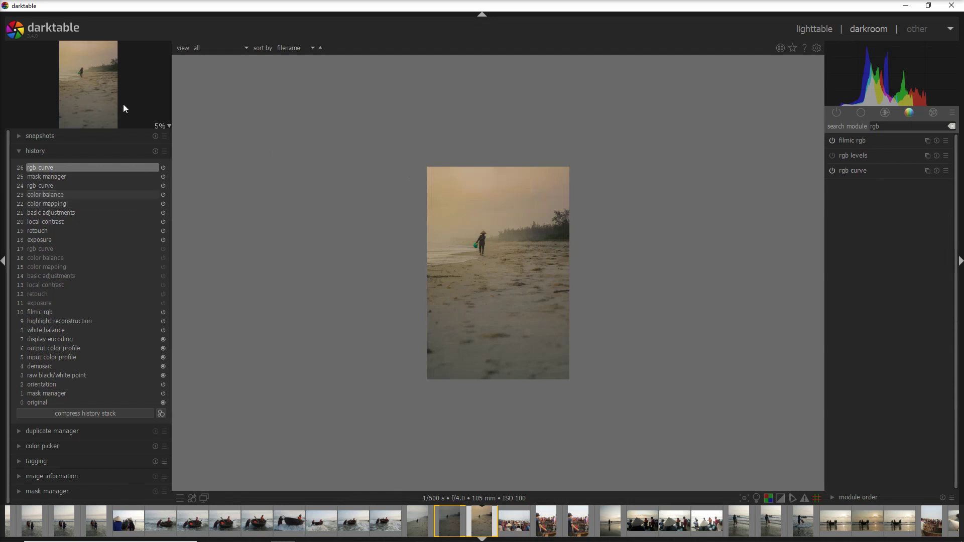
Fit the photo to the screen and compress its history stack
click(168, 126)
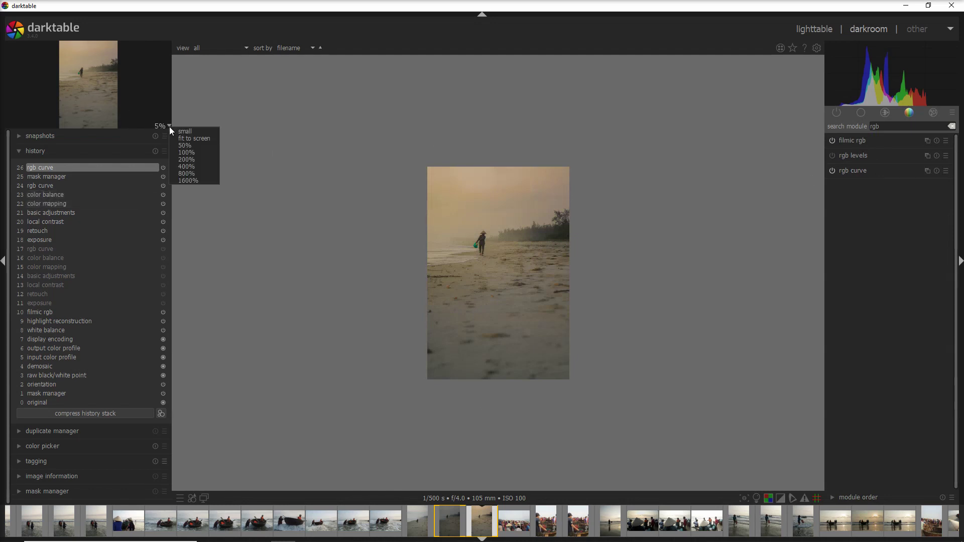
click(194, 137)
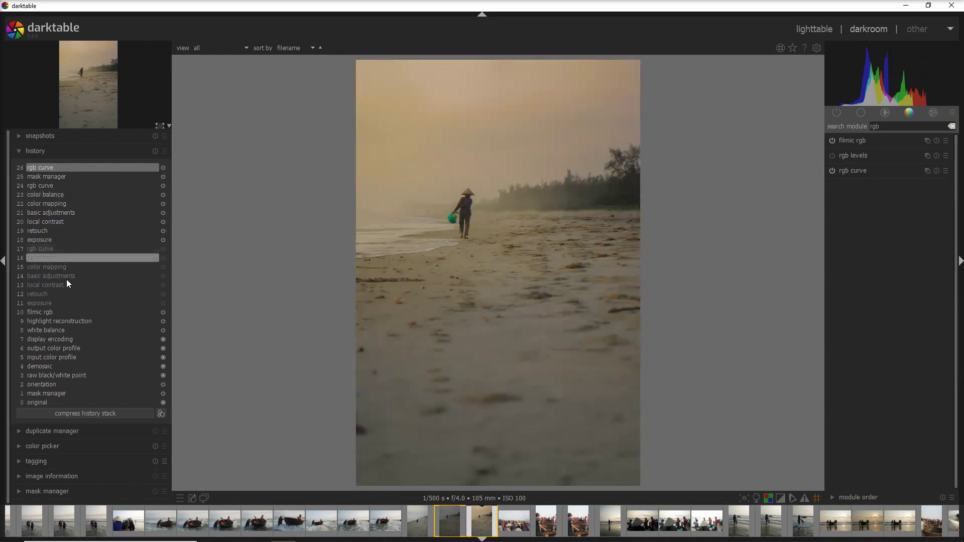
click(115, 413)
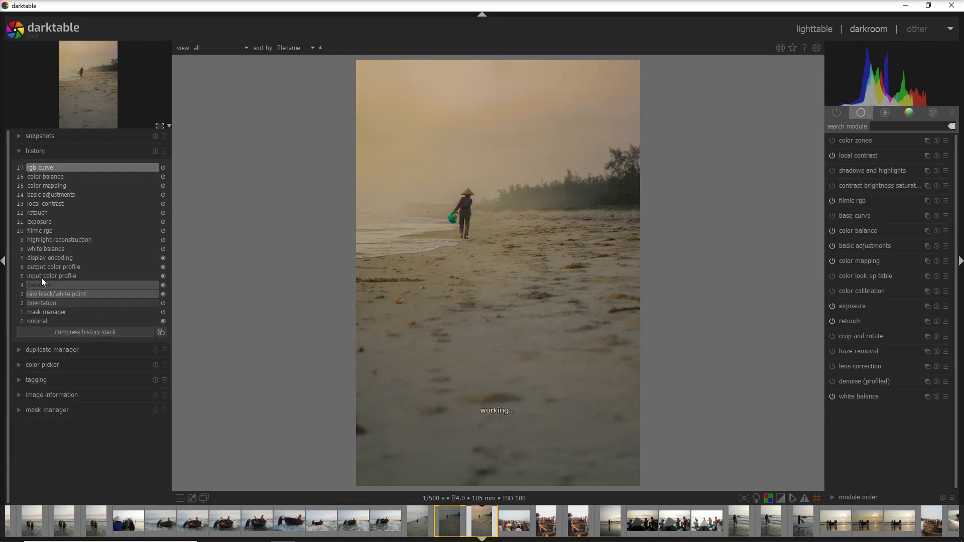
Compare the photo at the filmic rgb history stage with the final rgb curve stage, ending on the final stage
click(59, 230)
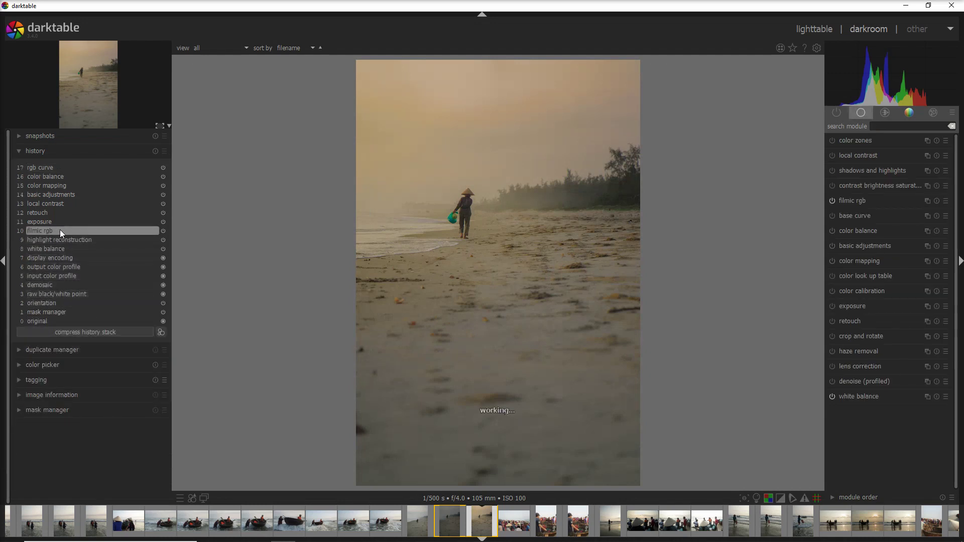
click(53, 169)
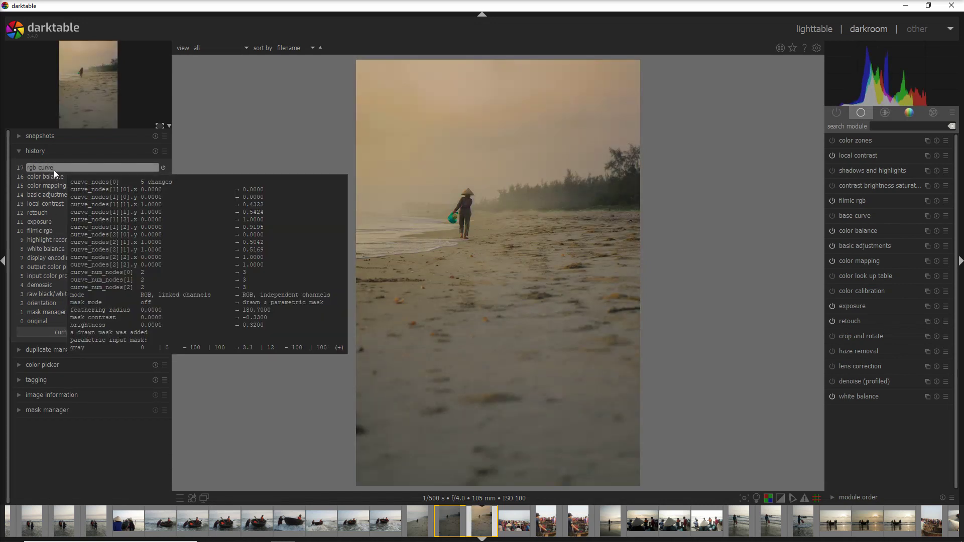